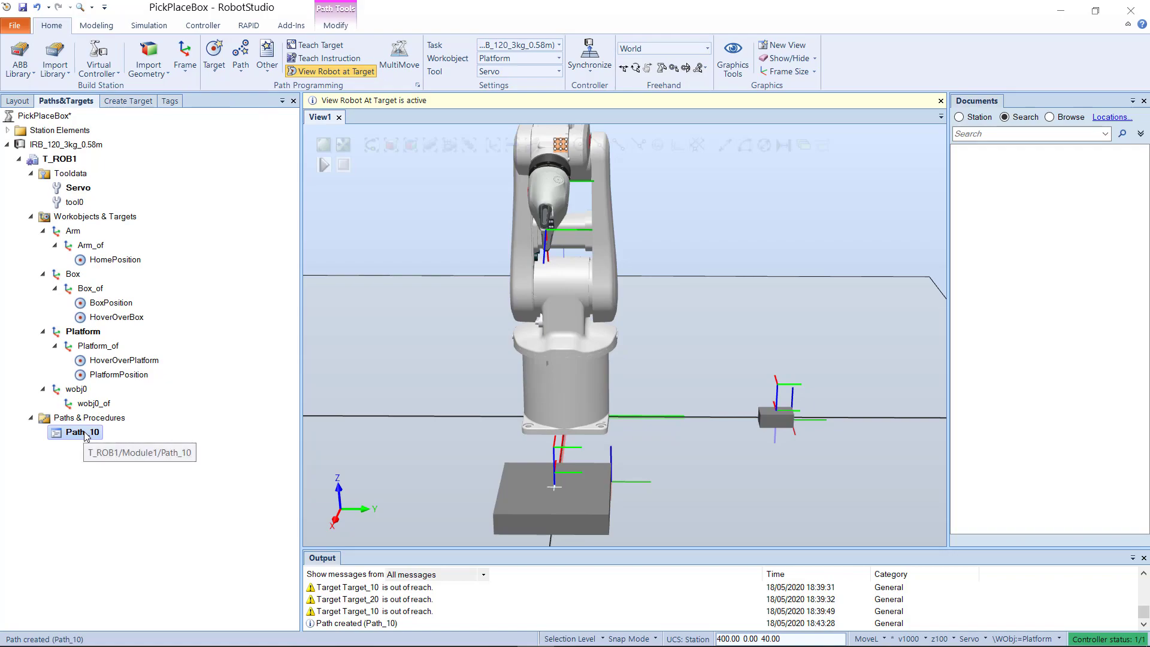
- Rename the path Path_10 as PickAndPlaceToPlatform
left_click(86, 435)
type("Pick")
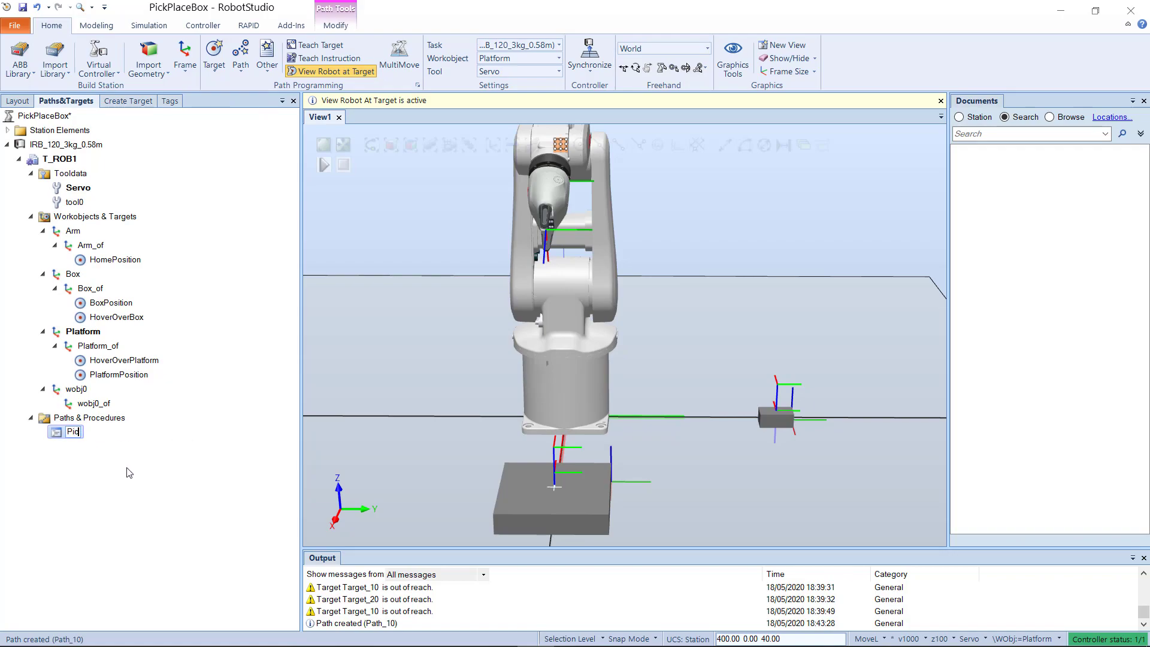
type("AndPlaceToPlatform")
key("Return")
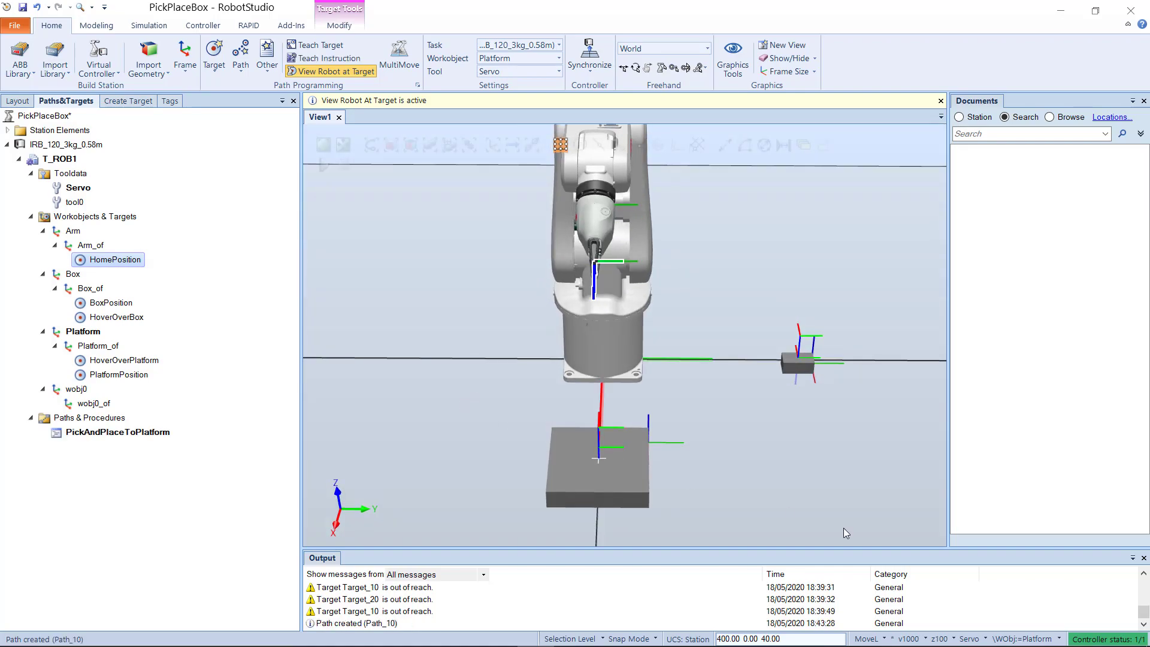
- Set the default move instruction template to MoveJ
left_click(872, 639)
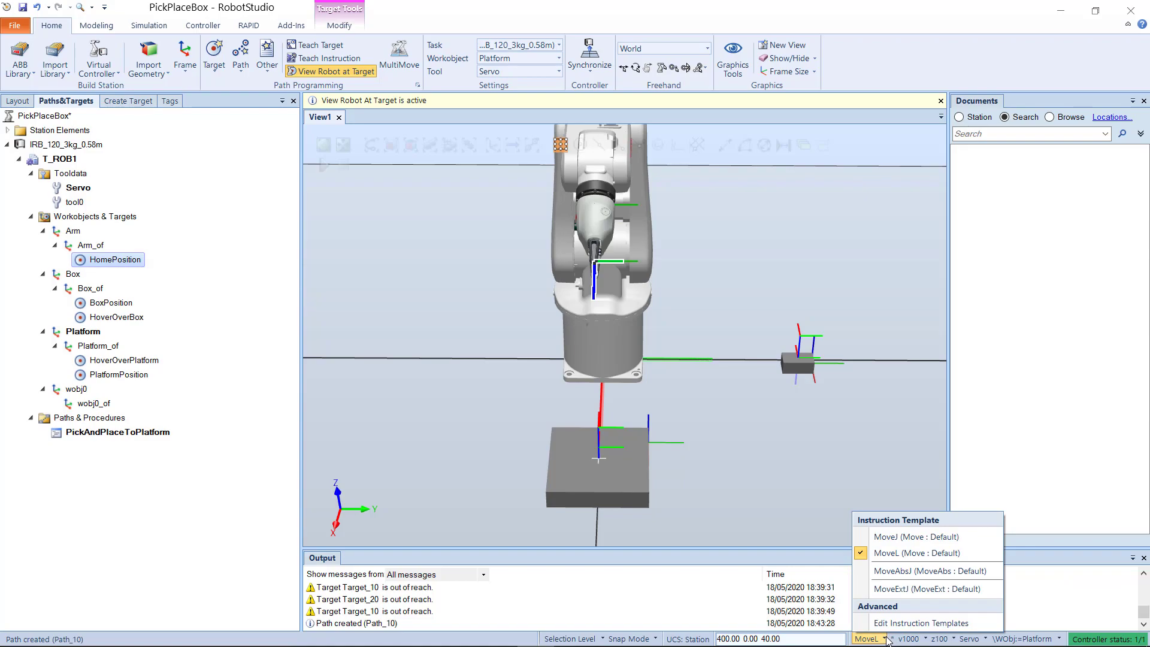
left_click(914, 538)
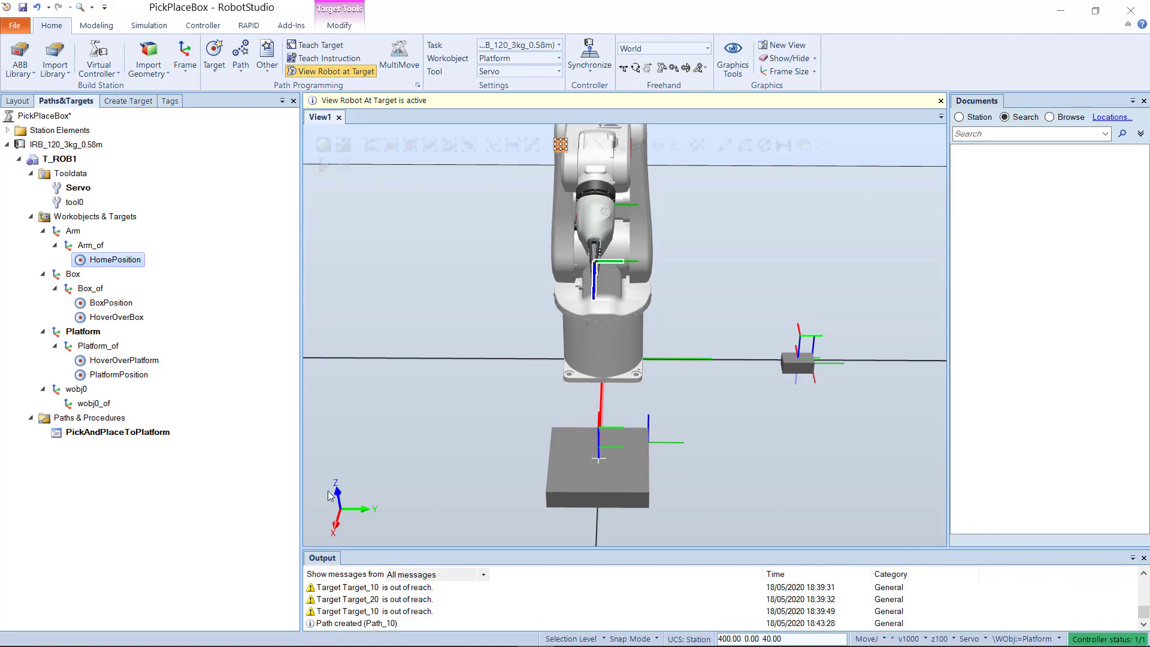
left_click(217, 502)
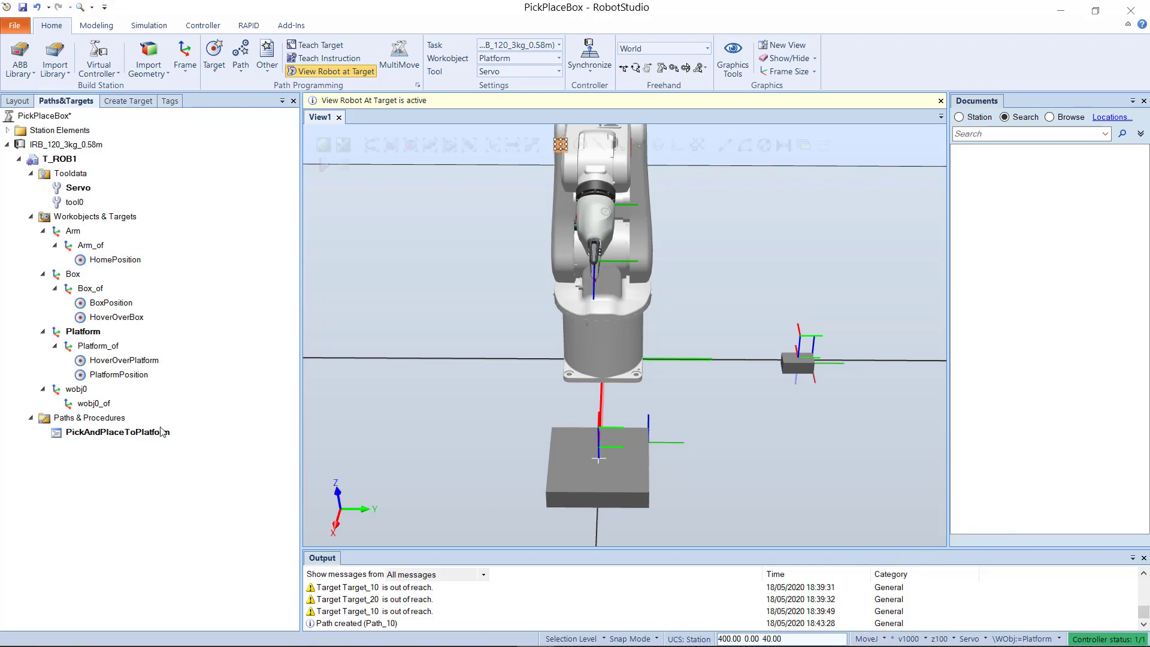
- Compare the robot's gripper pose at the HoverOverBox and BoxPosition targets from several angles
left_click(116, 318)
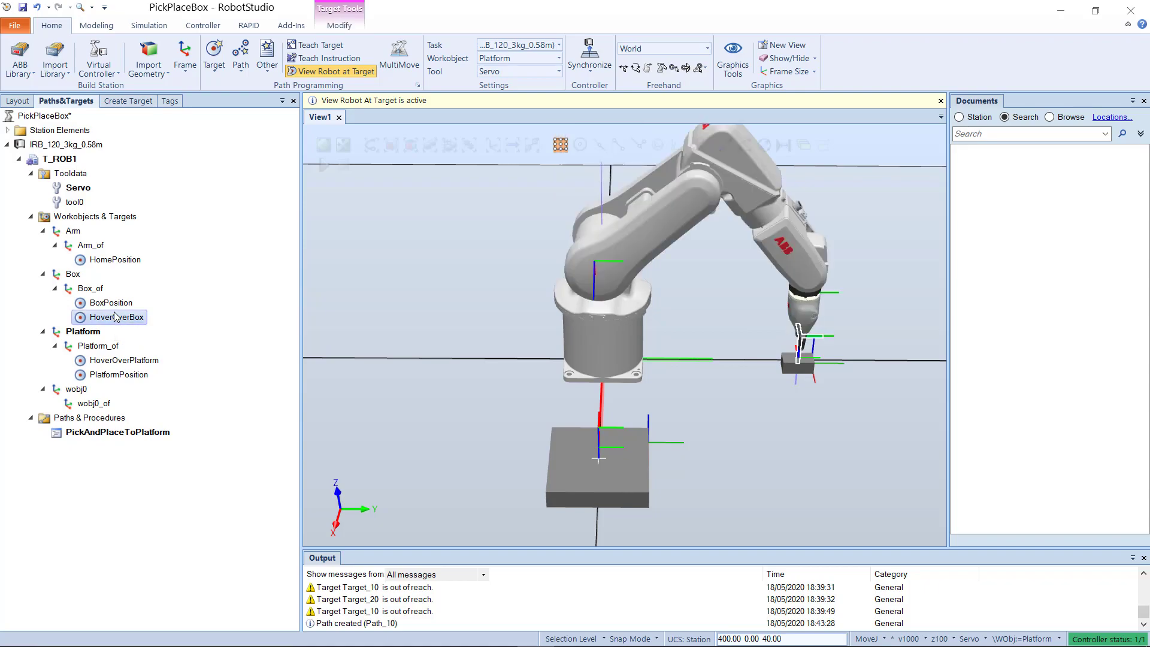
scroll(833, 368, "up", 10)
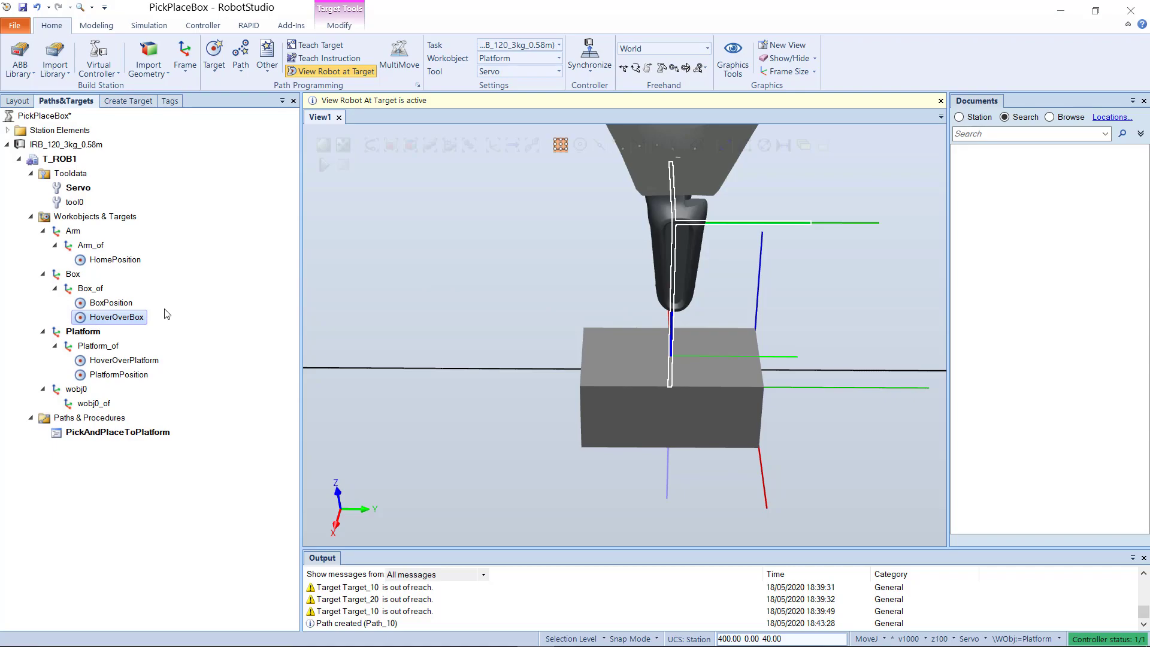
left_click(110, 303)
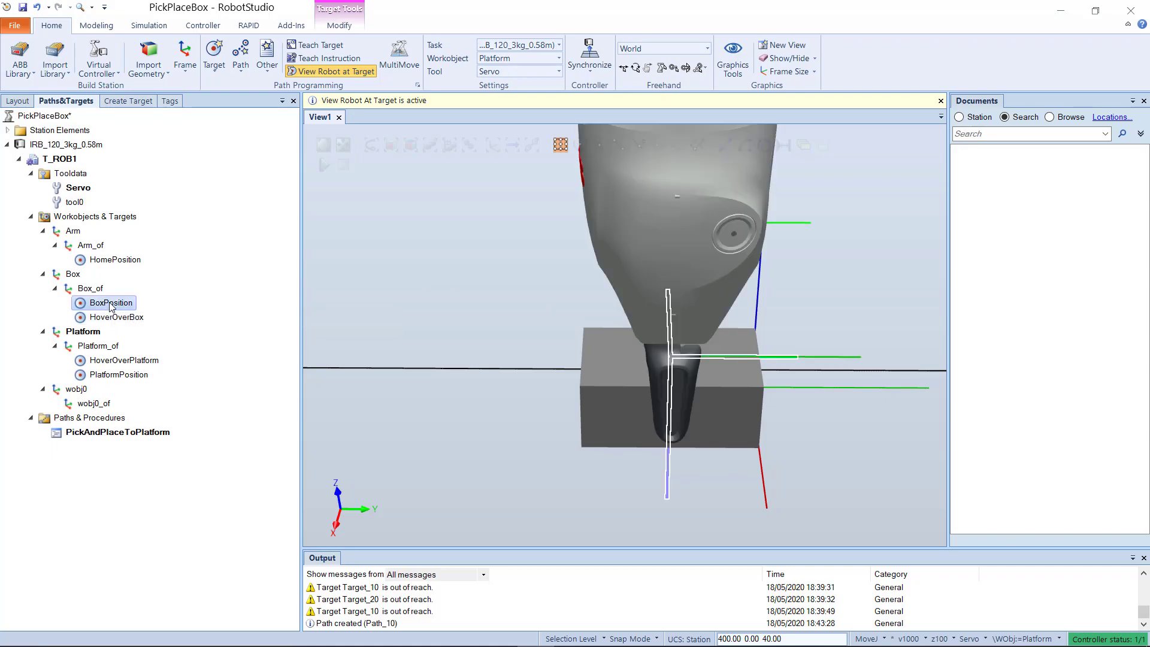
left_click(113, 318)
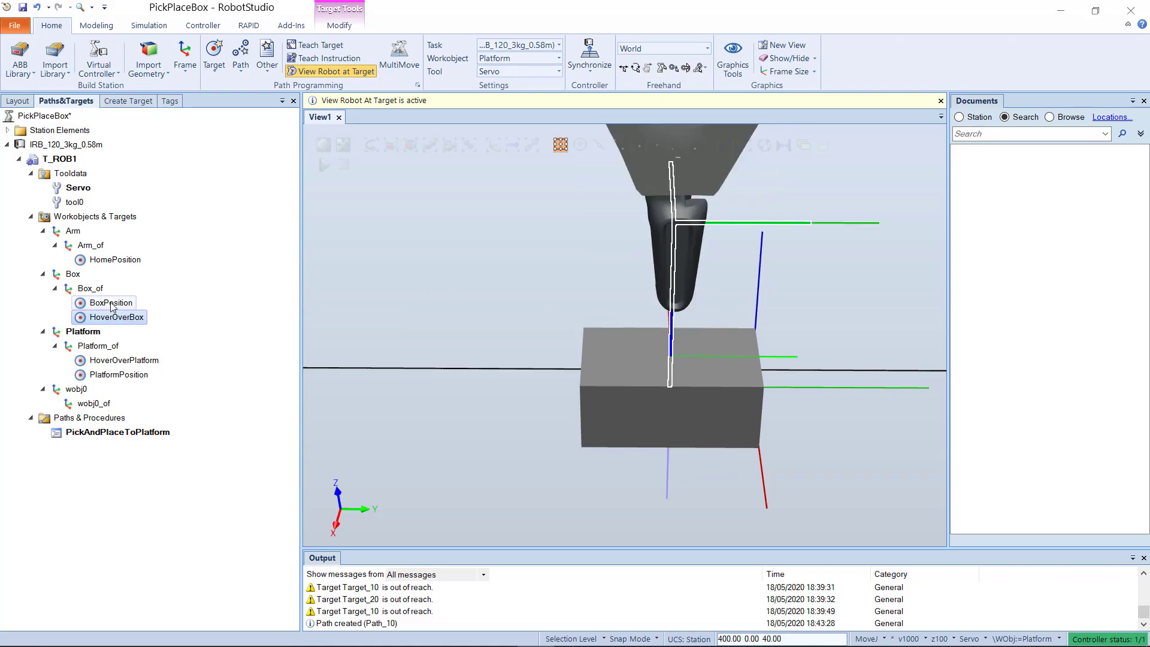
left_click_drag(783, 293, 663, 272, "ctrl+shift")
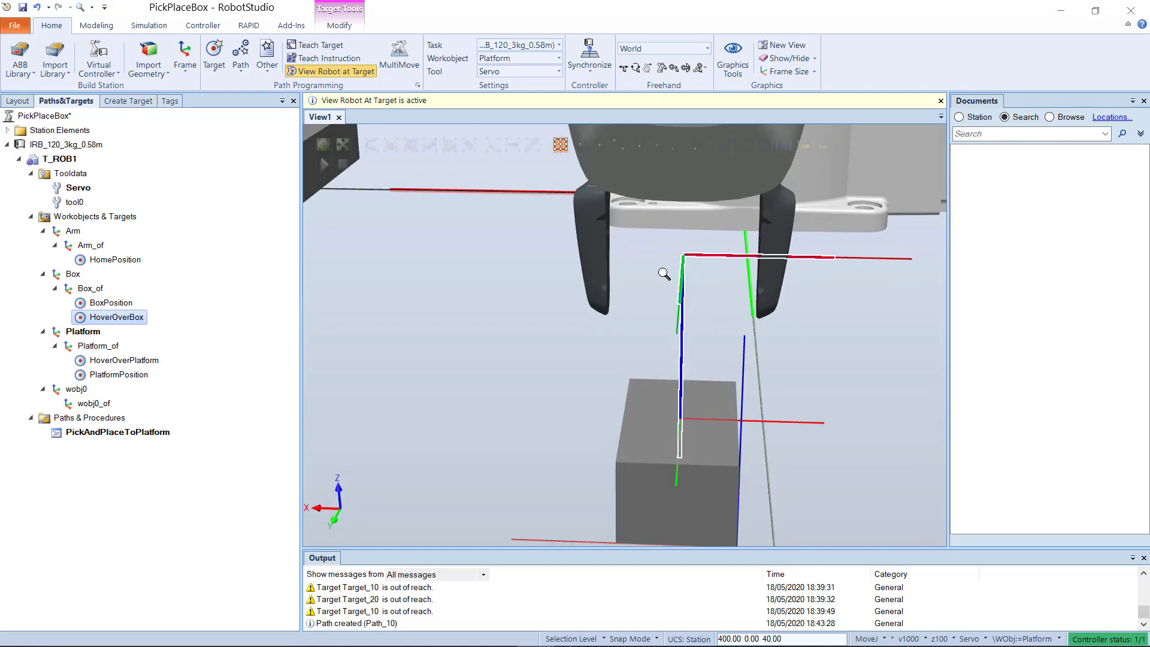
left_click(121, 305)
left_click(119, 319)
left_click_drag(537, 294, 591, 305, "ctrl+shift")
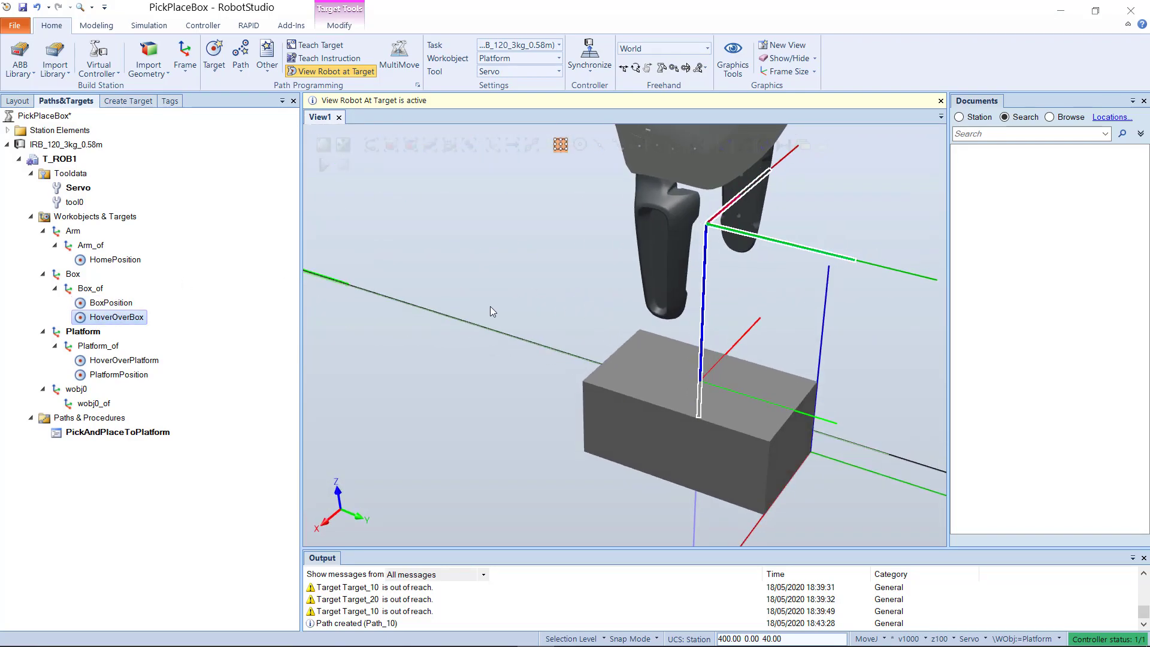
left_click(189, 521)
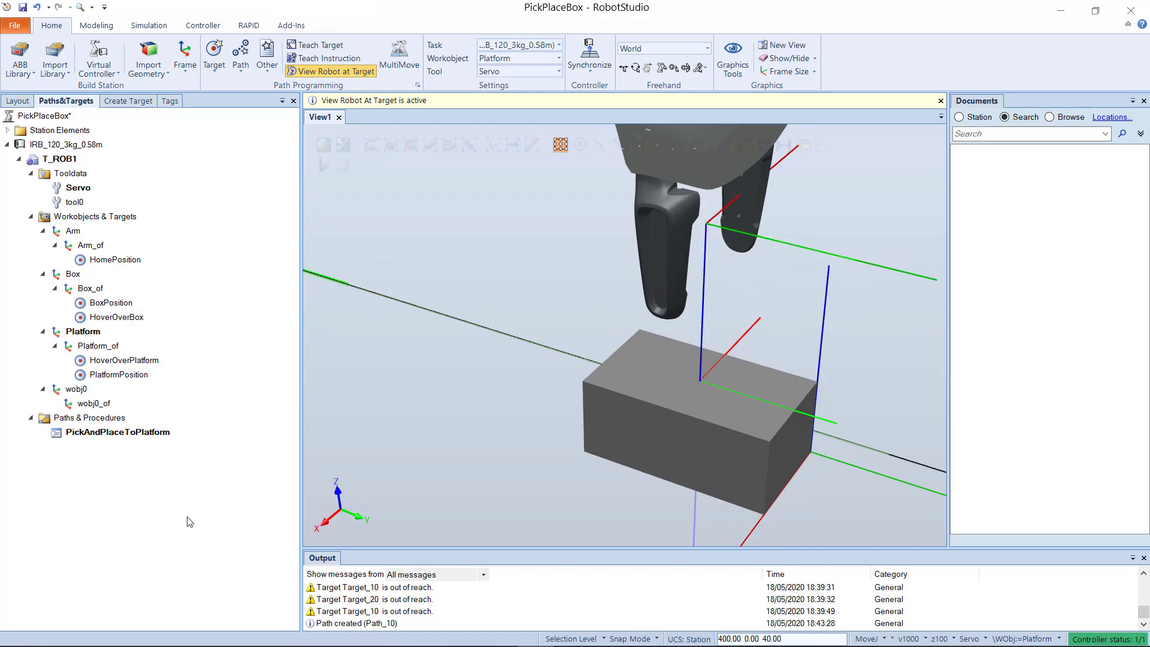
- Set the zone for new move instructions to fine
left_click(955, 638)
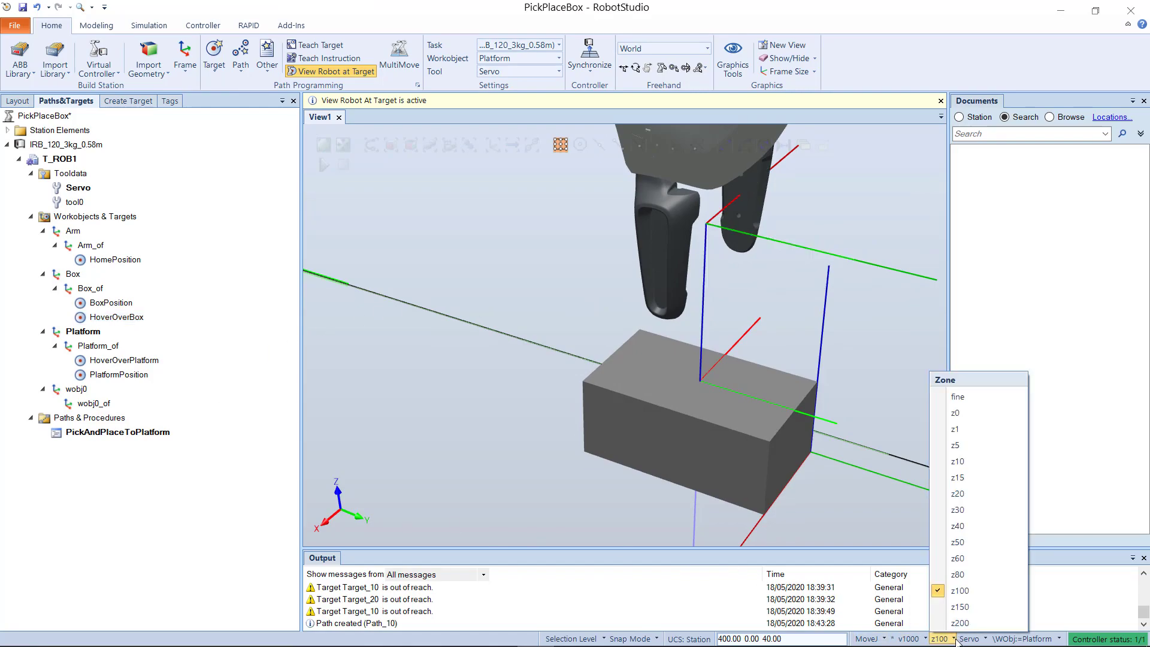
left_click(984, 395)
scroll(551, 385, "down", 5)
left_click_drag(387, 383, 663, 409, "ctrl")
scroll(675, 408, "down", 3)
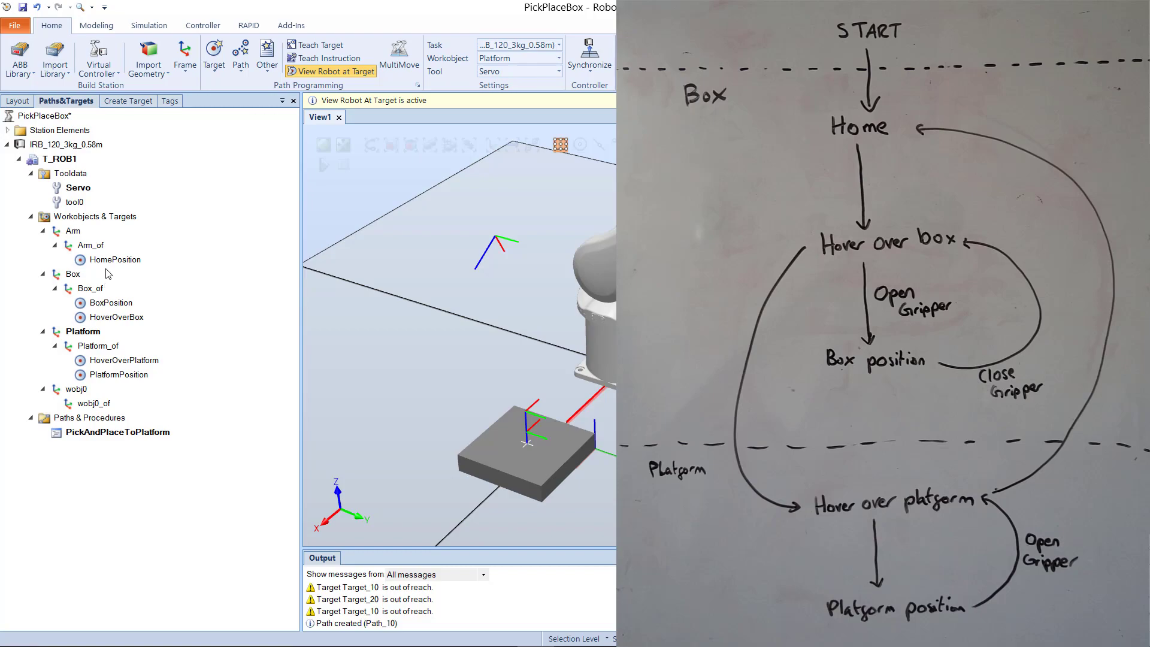
- Add the HomePosition target to the PickAndPlaceToPlatform path as its first move instruction
left_click(109, 262)
left_click(145, 469)
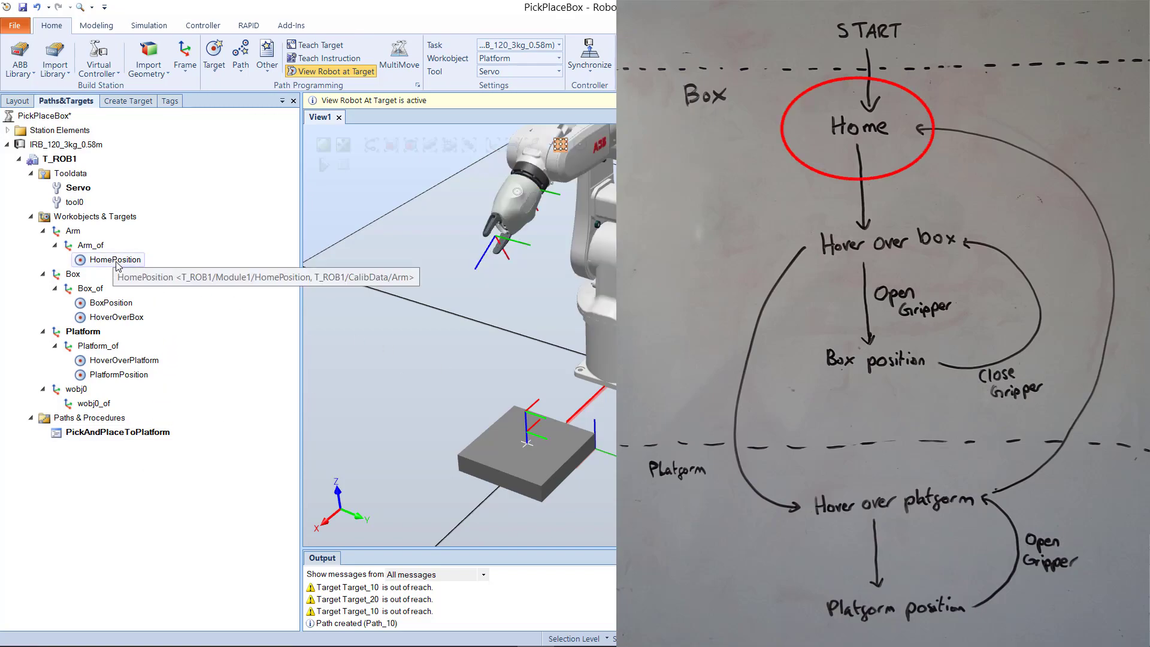
left_click_drag(117, 266, 157, 434)
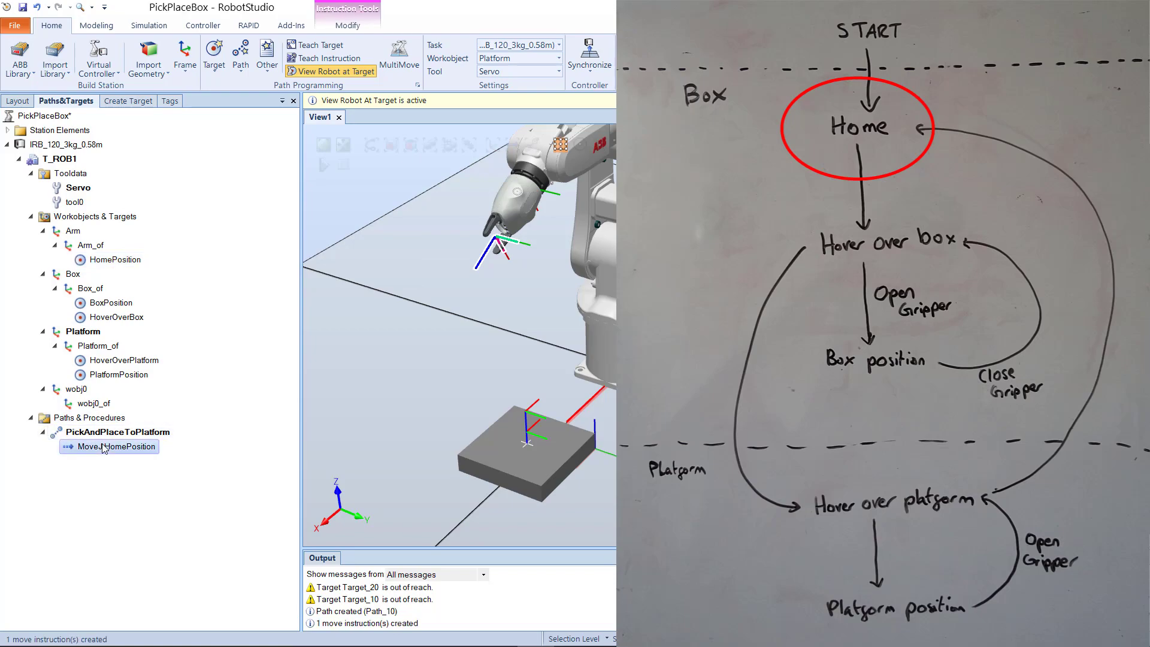
left_click(120, 477)
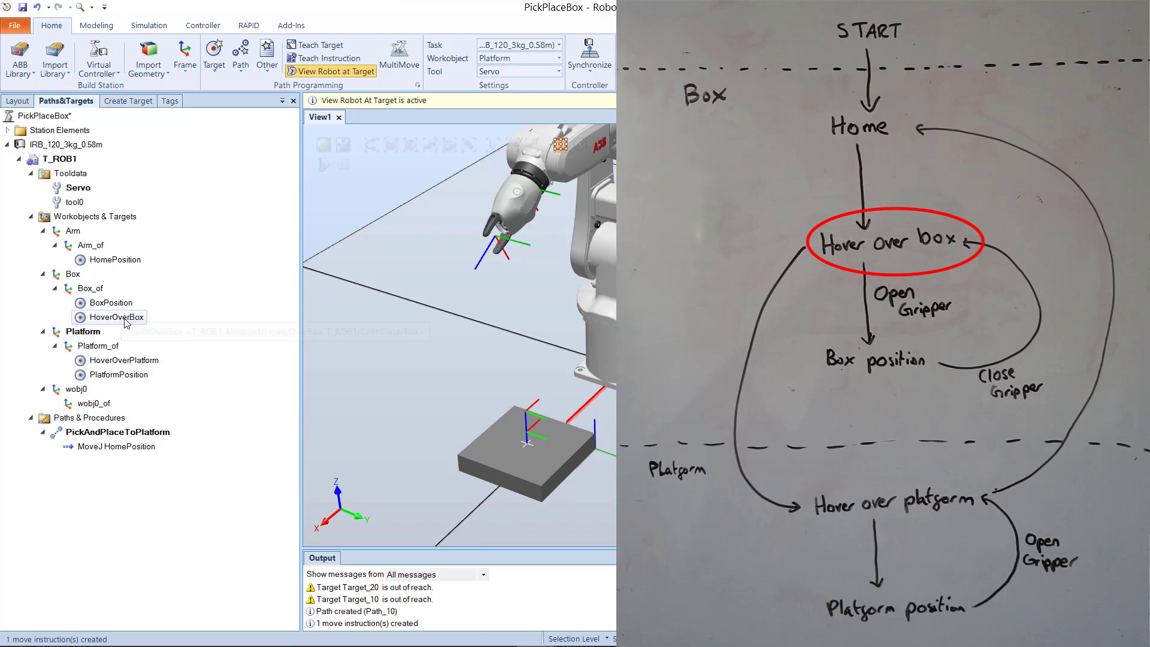
- Append box moves to the PickAndPlaceToPlatform path in the order HoverOverBox, BoxPosition, HoverOverBox
left_click_drag(130, 324, 141, 433)
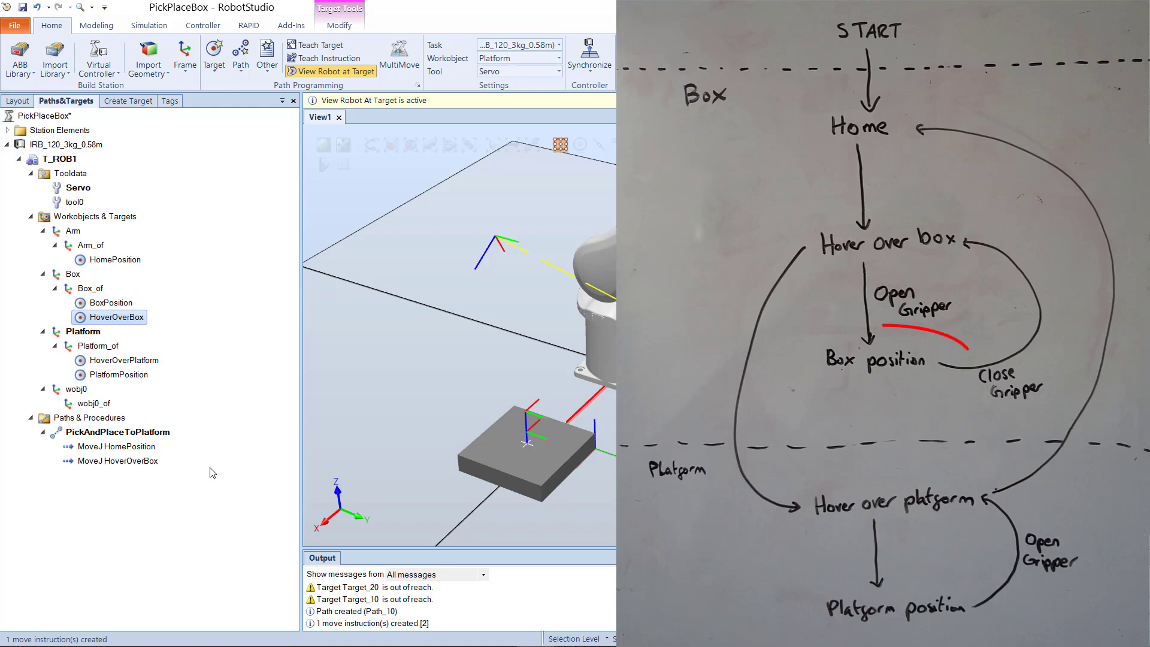
mouse_move(123, 303)
left_mouse_down()
mouse_move(174, 350)
mouse_move(142, 434)
left_mouse_up()
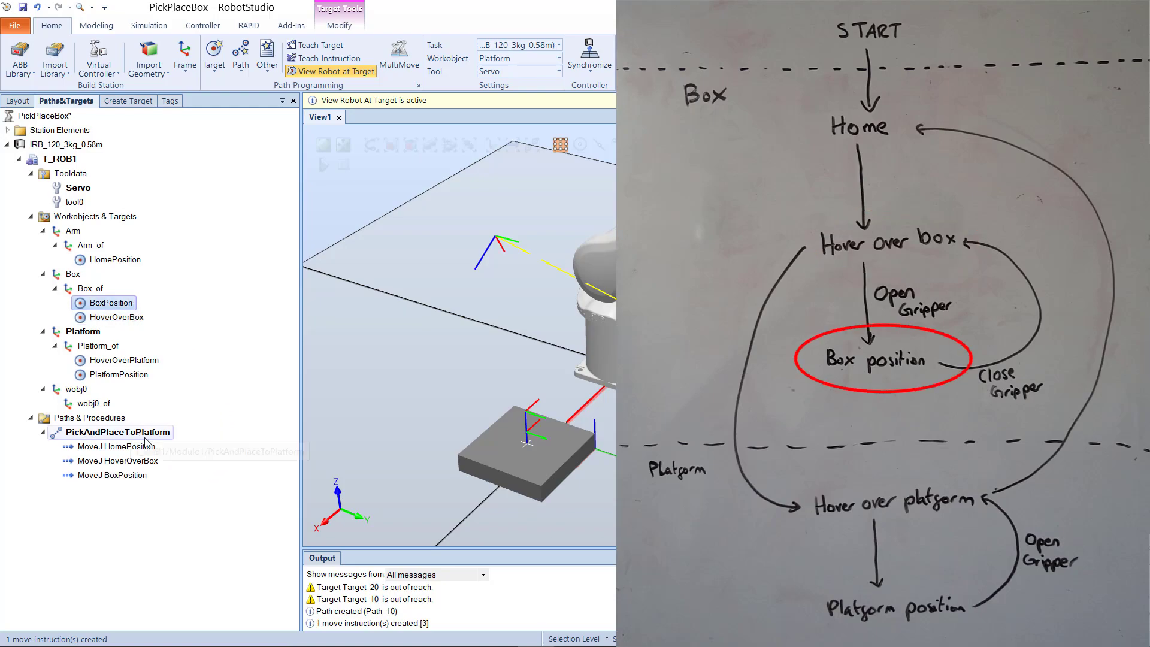
left_click_drag(141, 316, 154, 432)
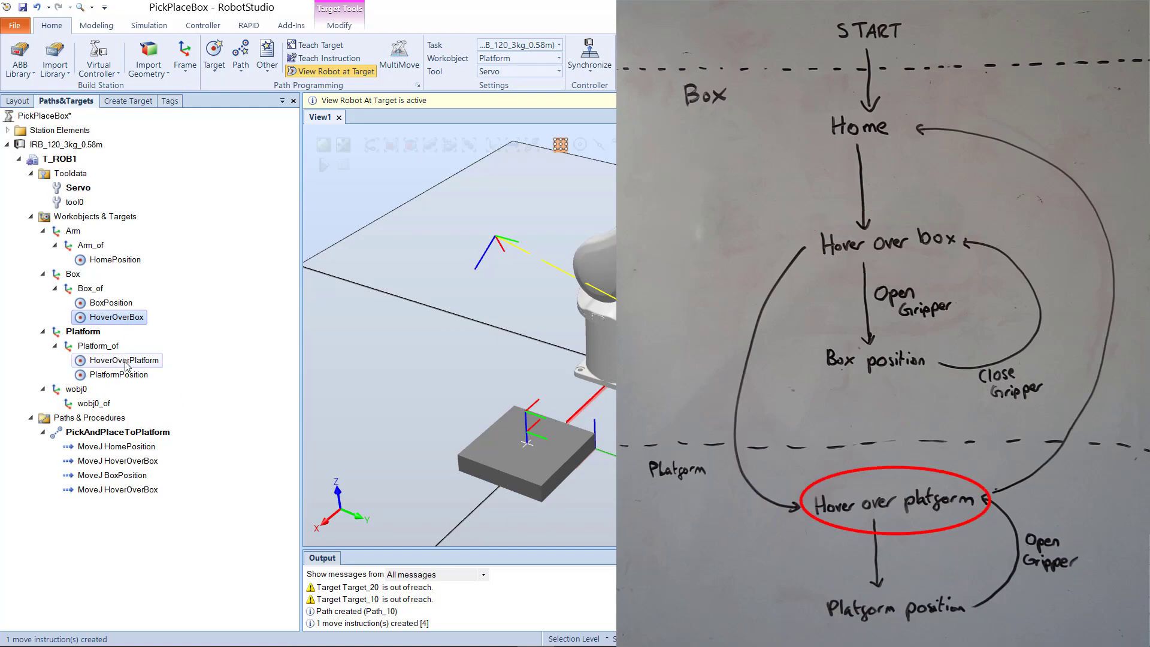
- Append moves to HoverOverPlatform, PlatformPosition, HoverOverPlatform and finally HomePosition to the PickAndPlaceToPlatform path
left_click(126, 362)
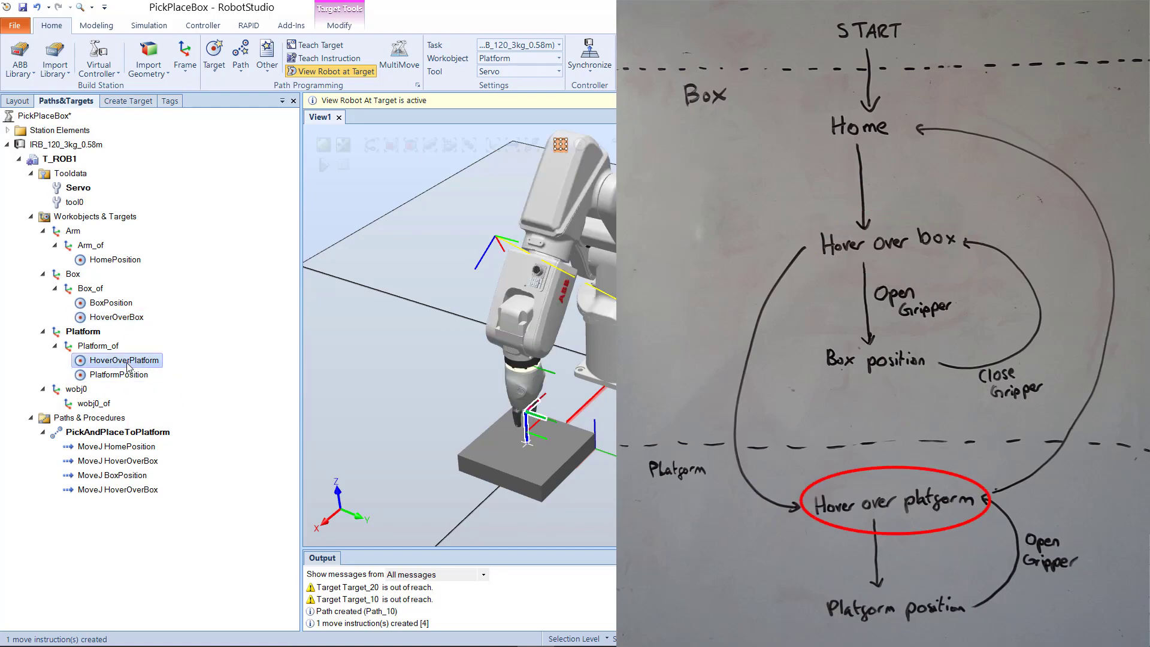
left_click_drag(128, 362, 168, 435)
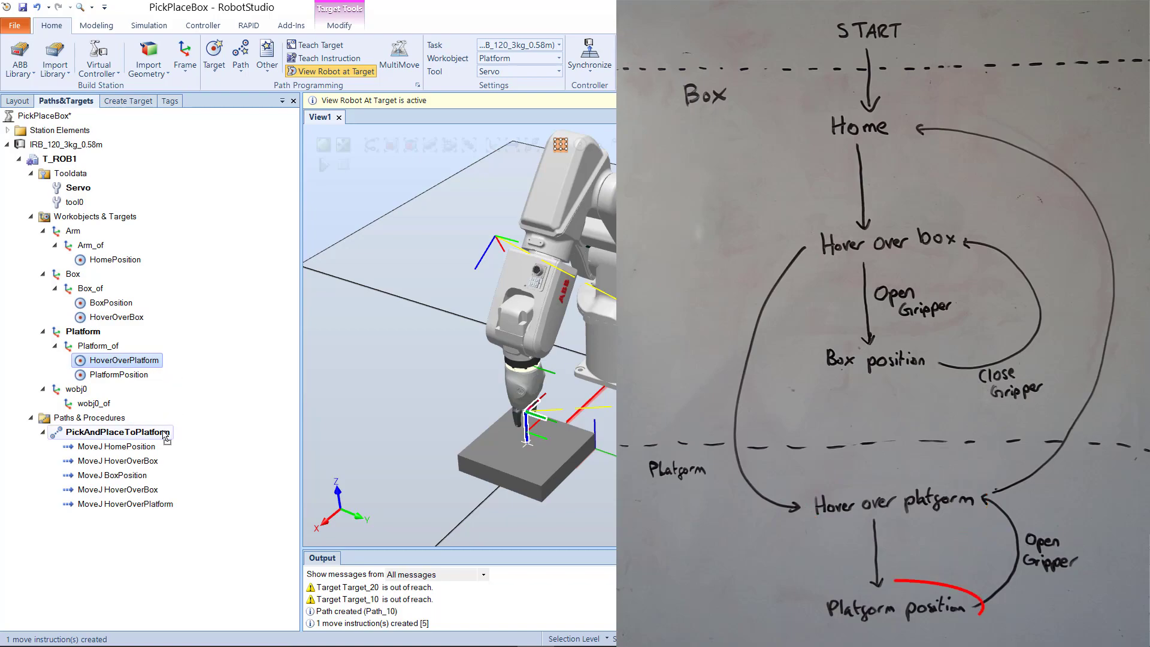
left_click(119, 378)
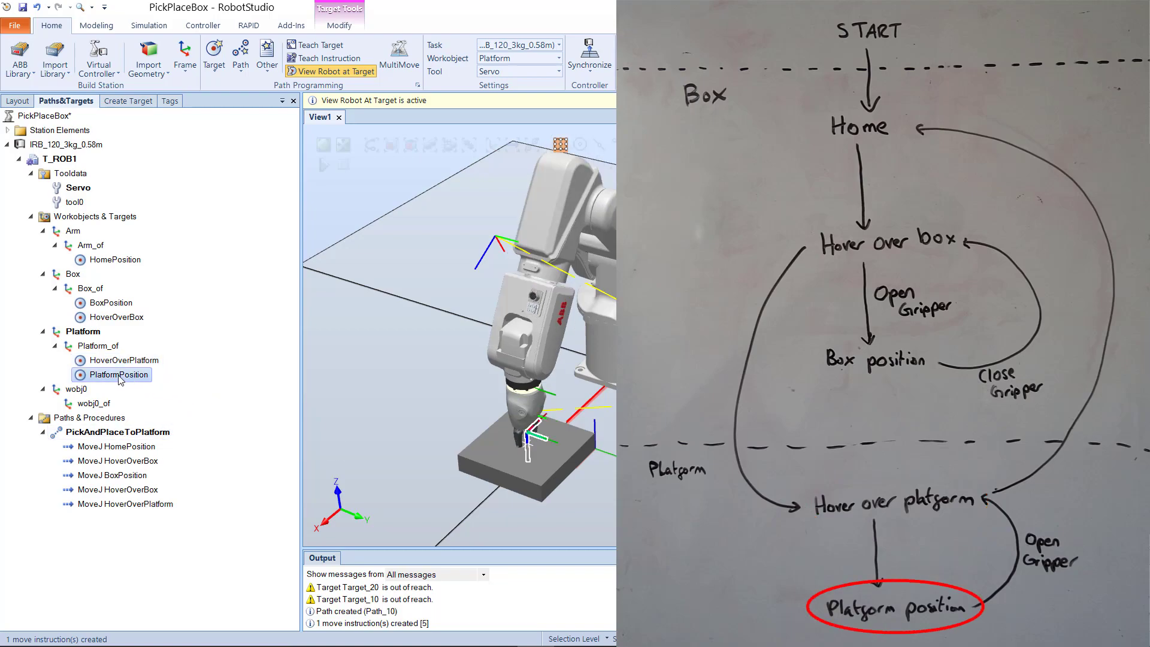
left_click_drag(111, 377, 137, 433)
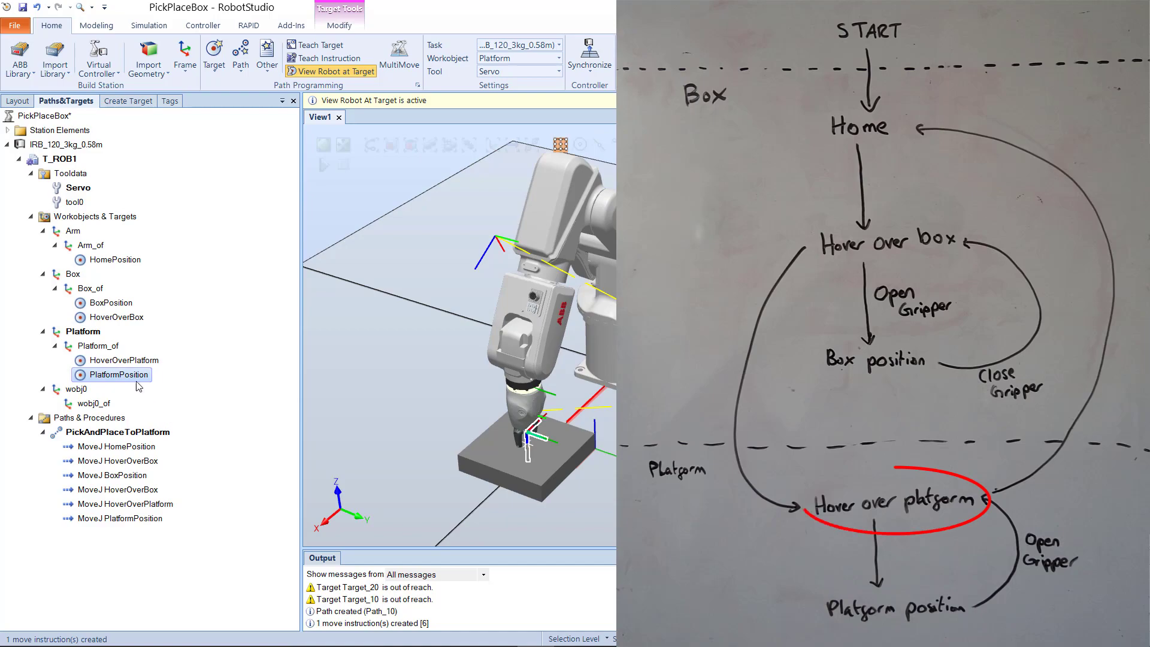
left_click_drag(122, 359, 144, 420)
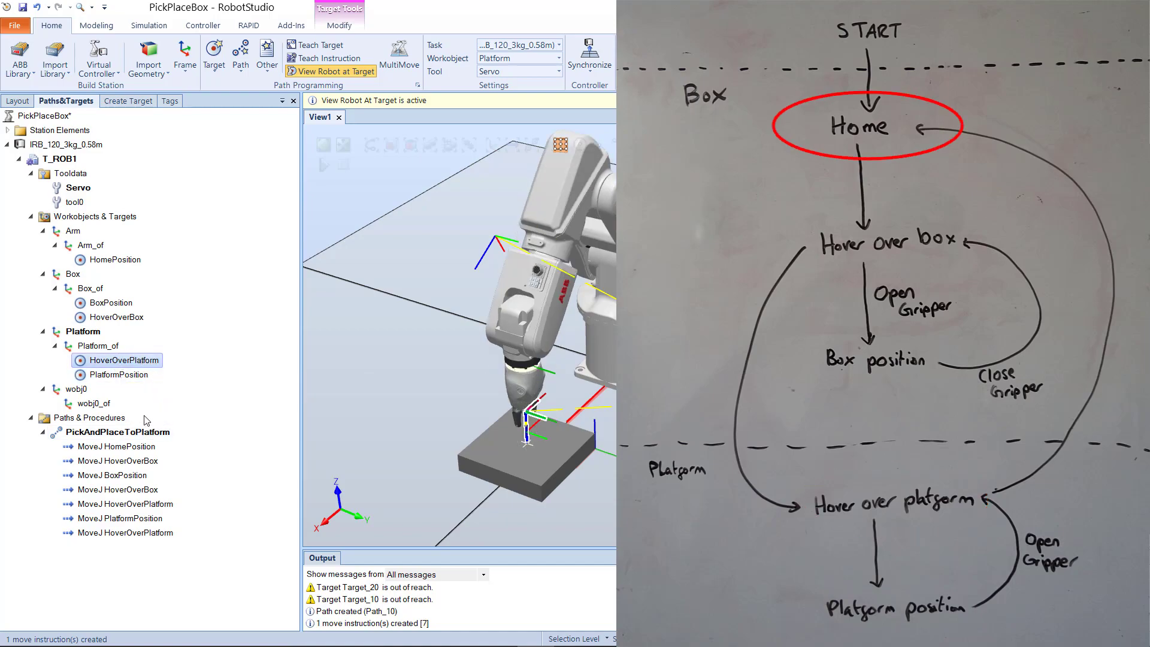
left_click_drag(122, 264, 158, 430)
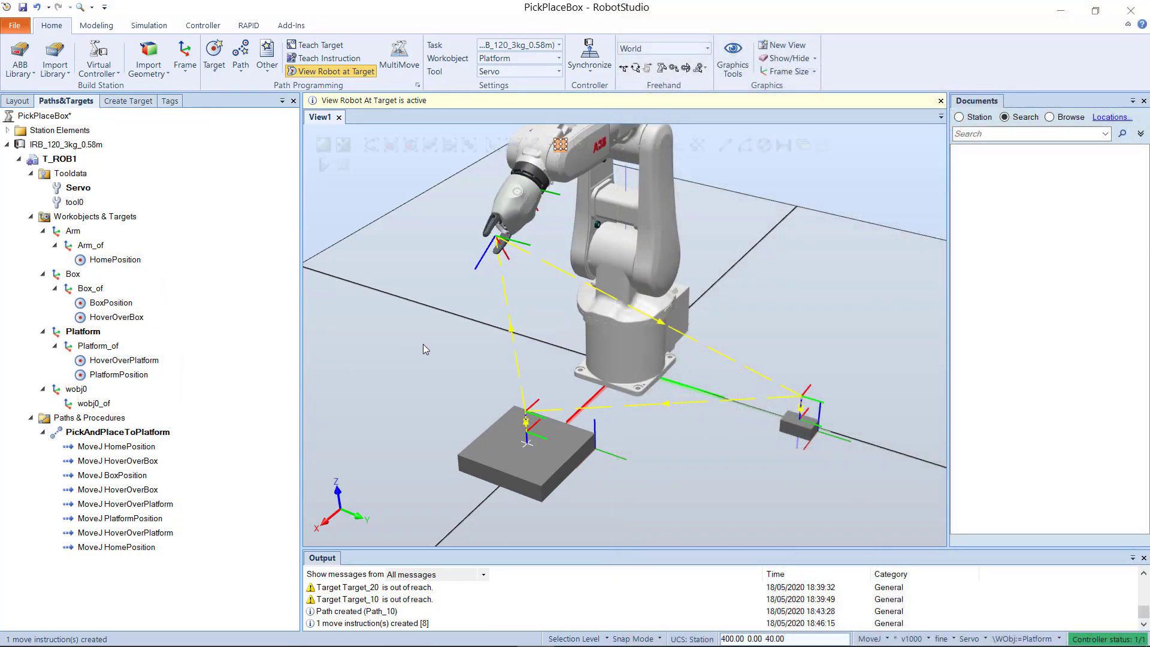
- Run Auto Configuration on the PickAndPlaceToPlatform path for all move instructions
left_click_drag(423, 344, 448, 345, "ctrl")
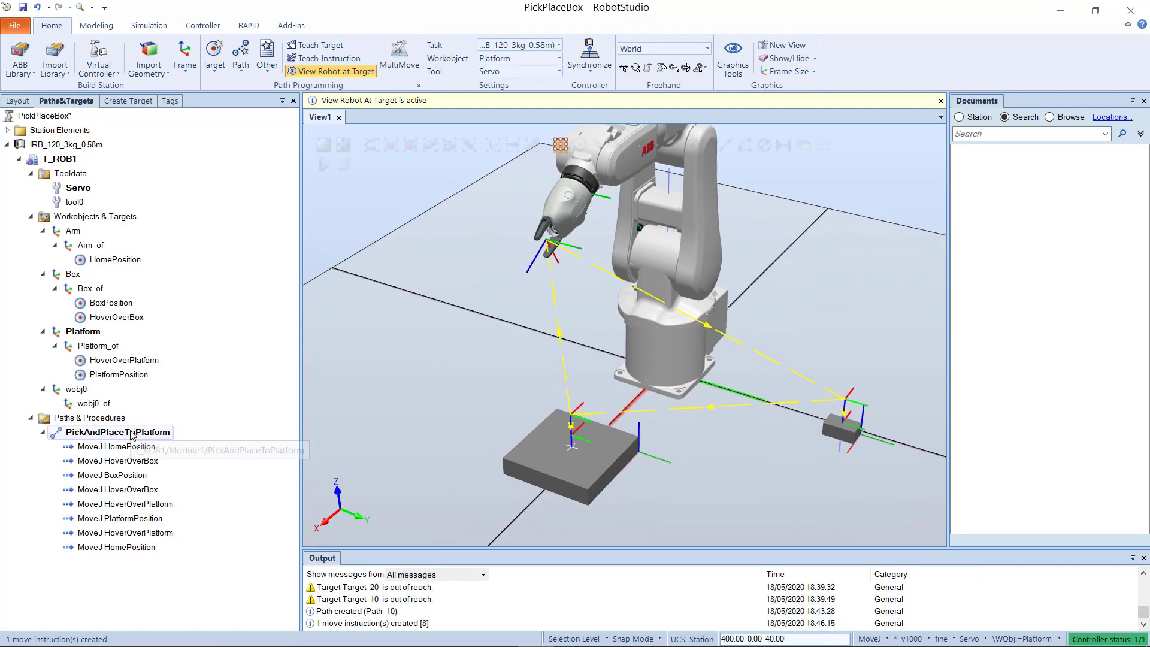
left_click(132, 434)
right_click(133, 435)
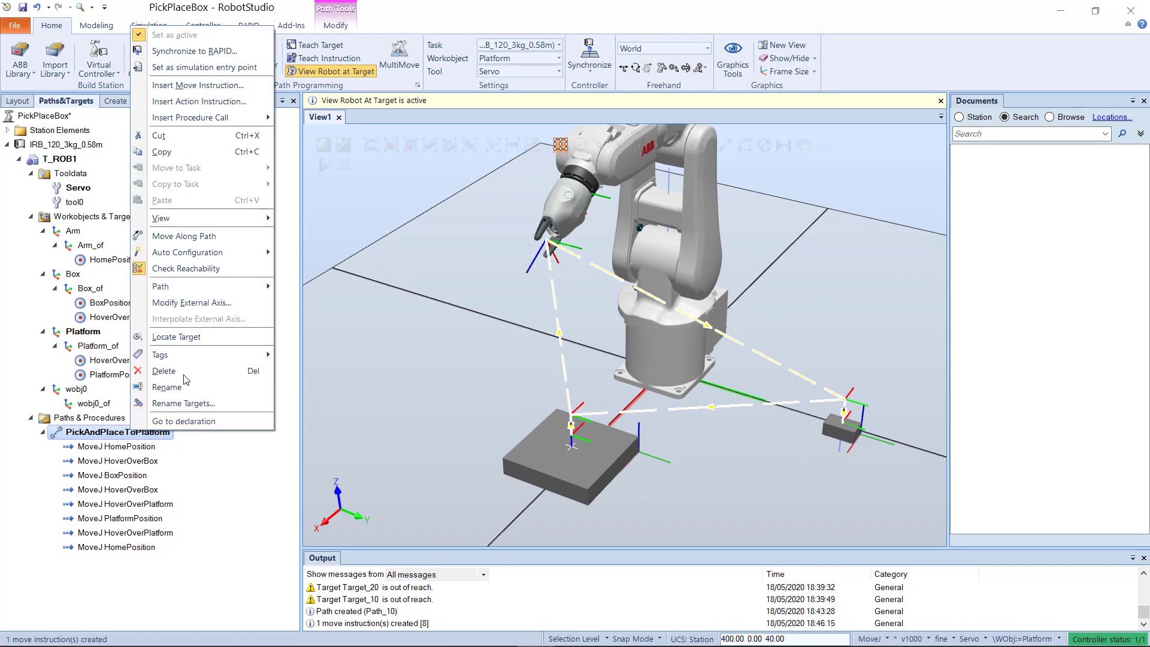
mouse_move(219, 254)
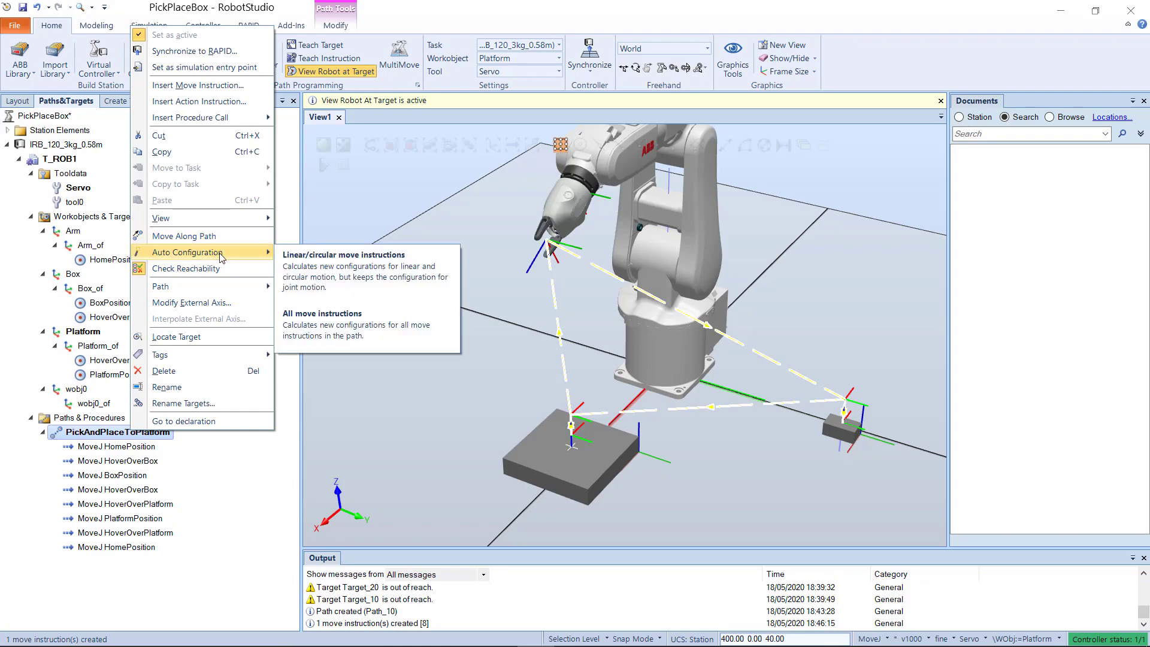
left_click(322, 328)
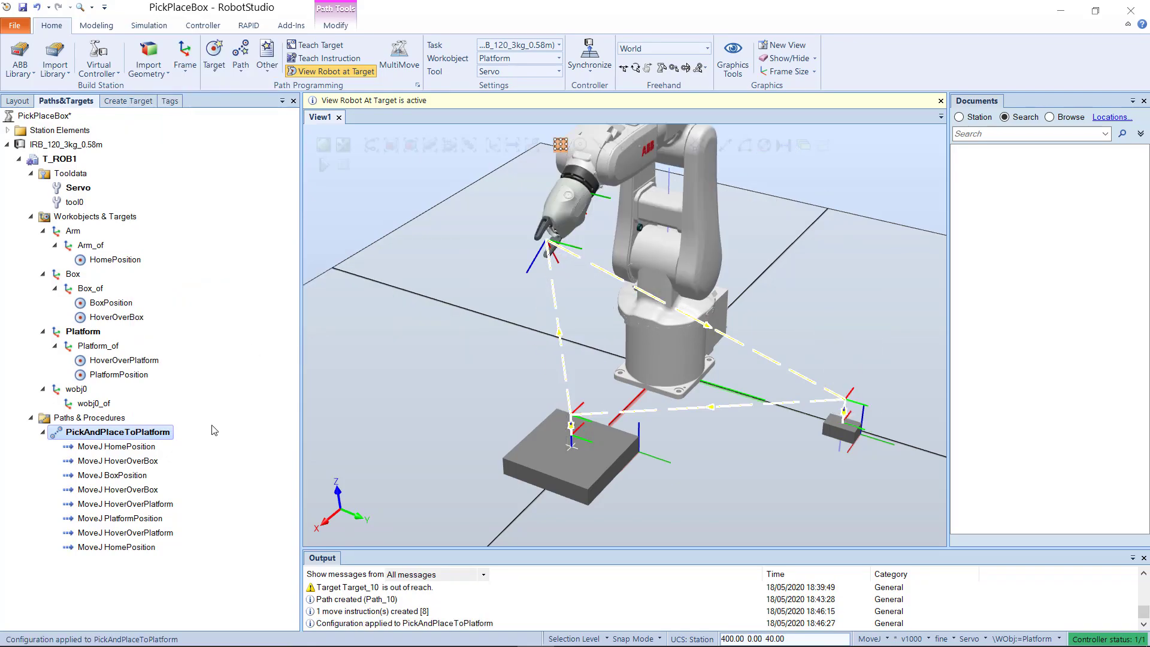
- Run Move Along Path twice on PickAndPlaceToPlatform to check the robot's motion
right_click(161, 442)
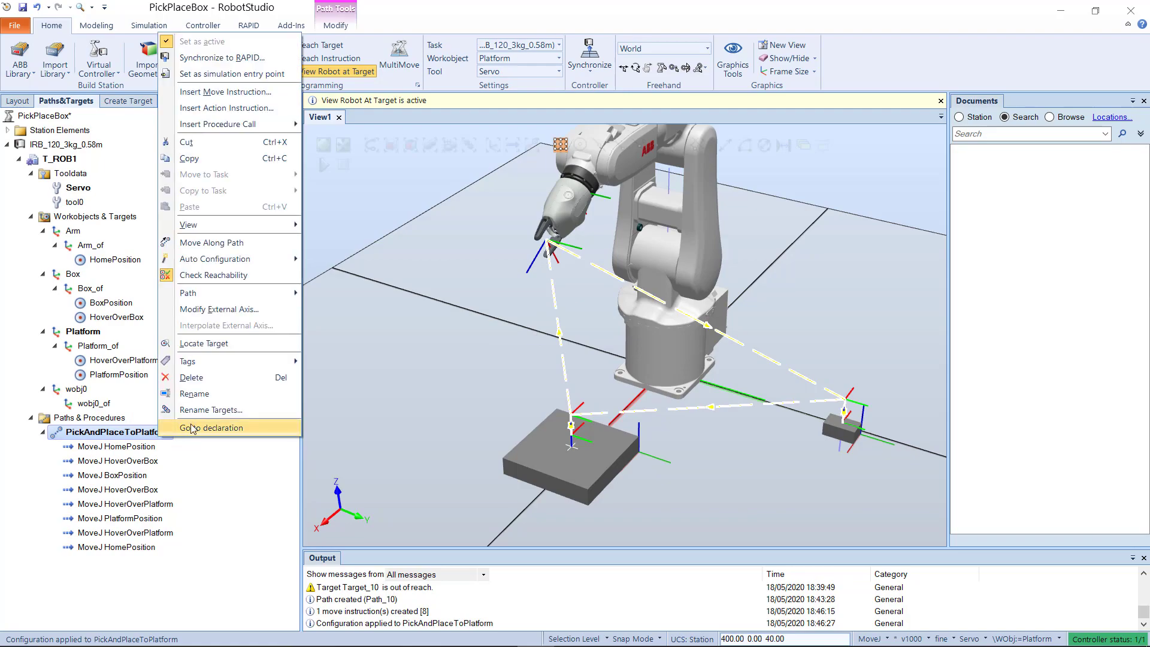
left_click(264, 229)
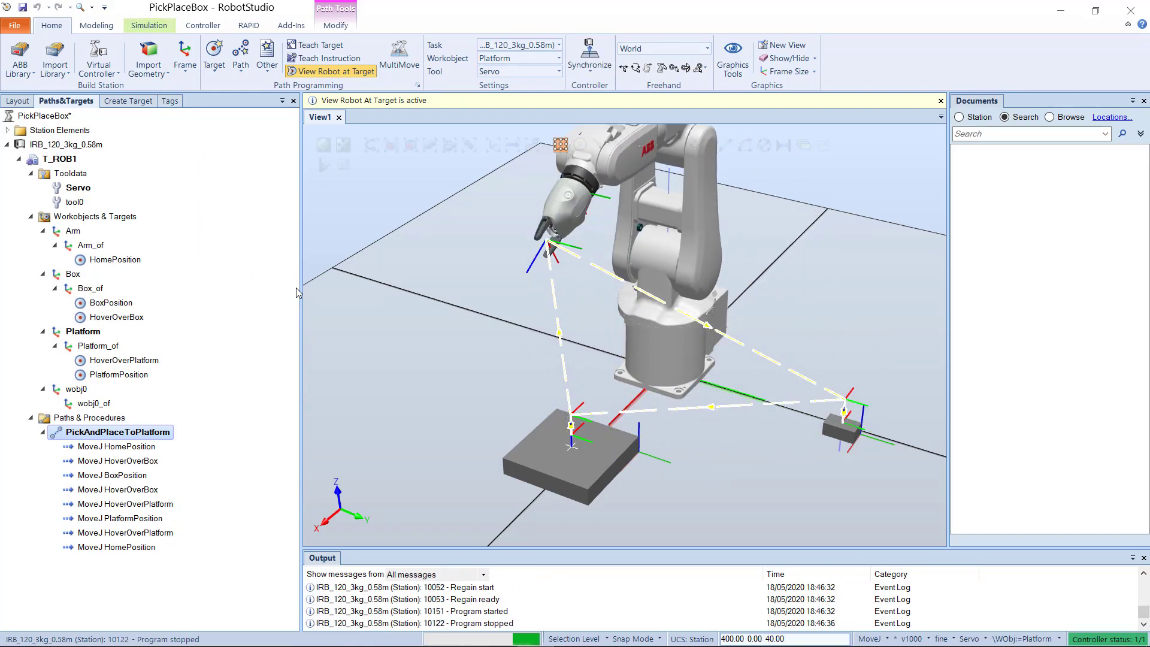
right_click(158, 430)
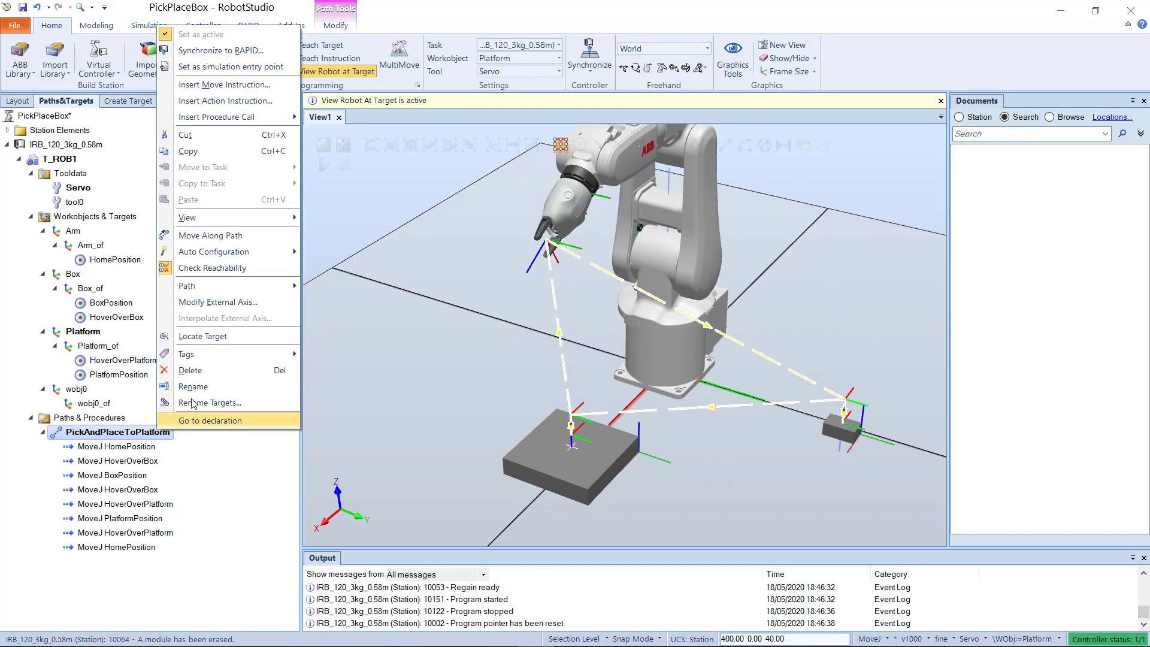
left_click(237, 241)
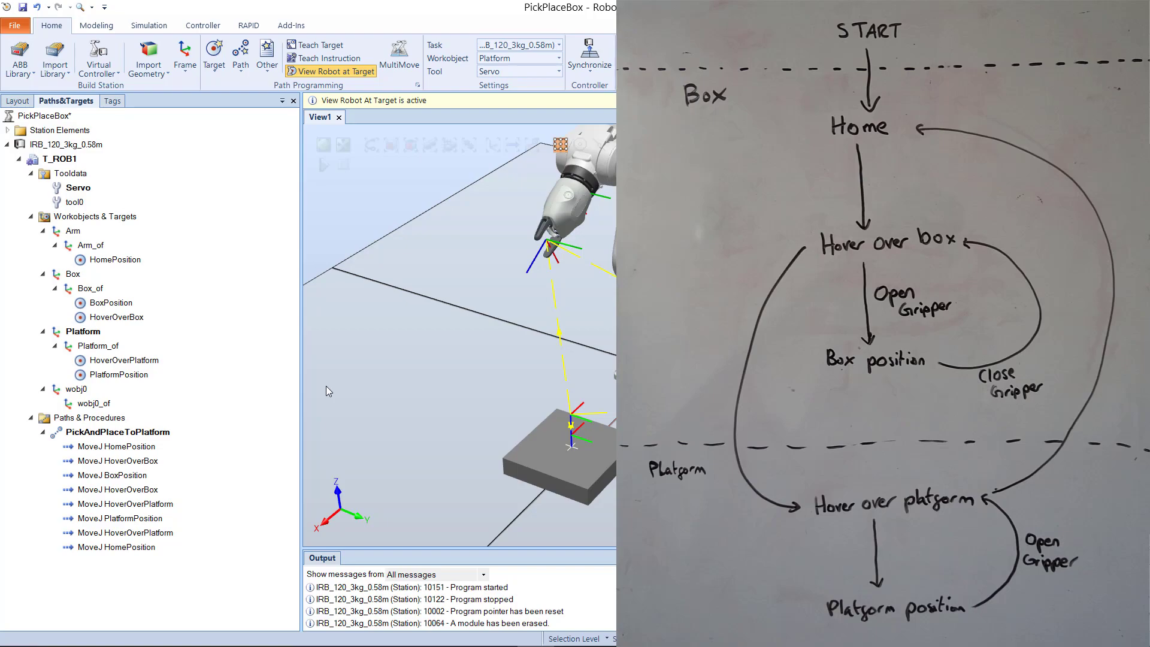
- Show the robot at the path's first HomePosition move and at its first HoverOverBox move, with the box in view
left_click(115, 446)
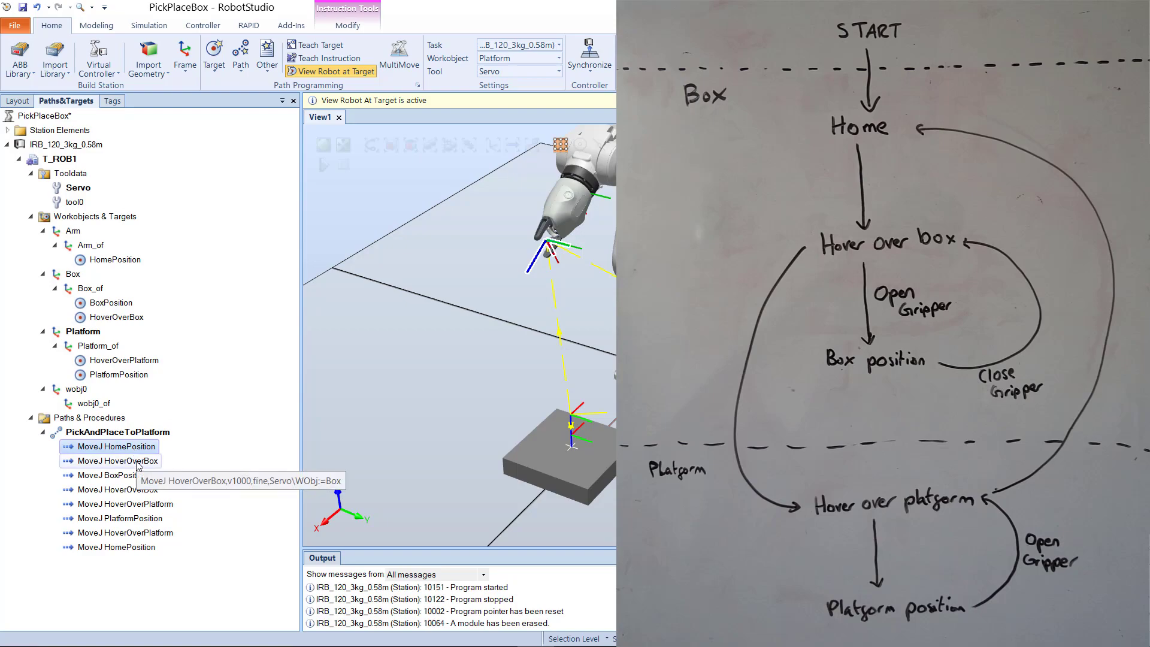
left_click(137, 463)
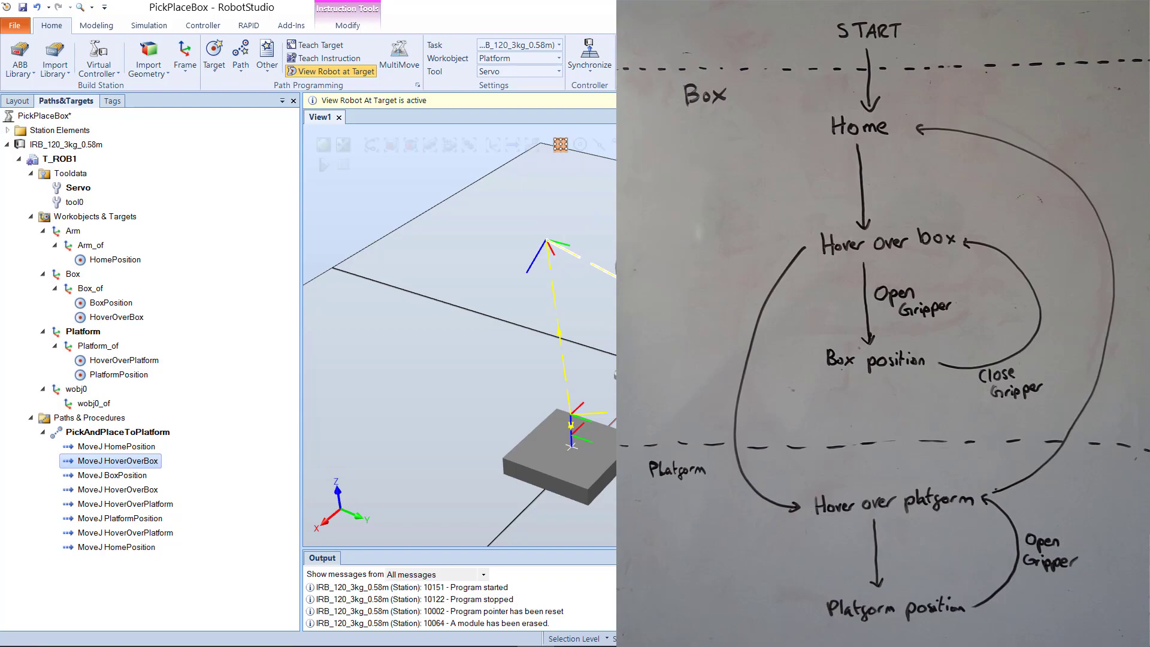
left_click_drag(839, 372, 707, 354, "ctrl+shift")
left_click_drag(809, 407, 670, 344, "ctrl")
scroll(650, 328, "up", 2)
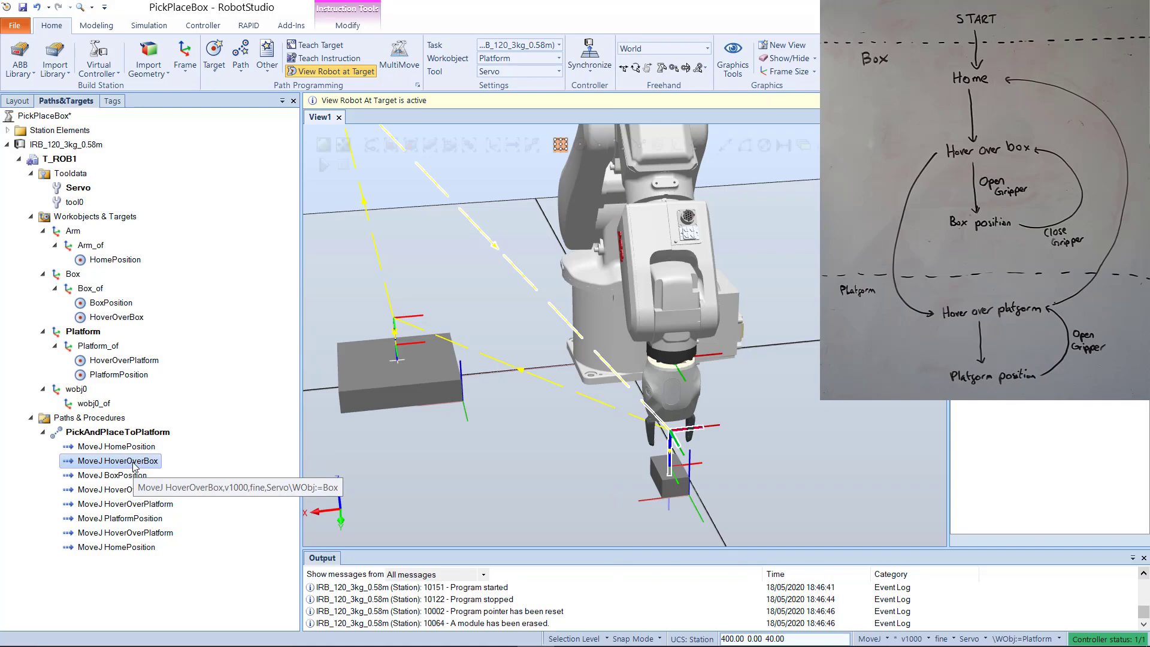
- Insert a SetDO action instruction with signal OpenGrip and value 1 after the first MoveJ HoverOverBox in PickAndPlaceToPlatform
right_click(134, 467)
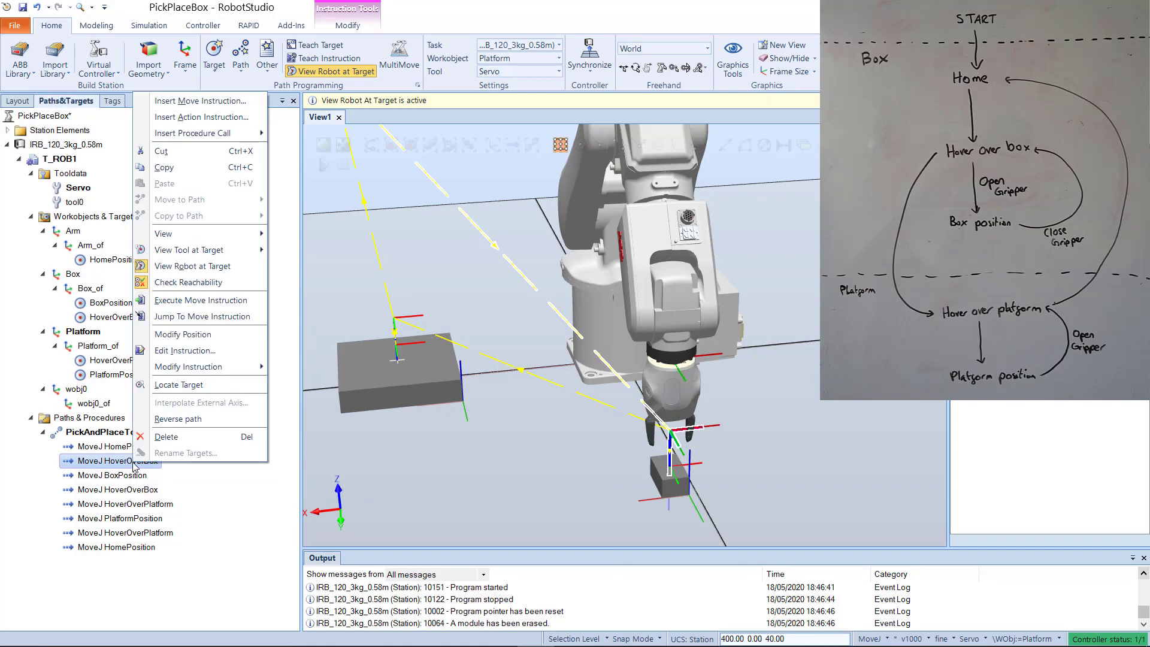
left_click(215, 118)
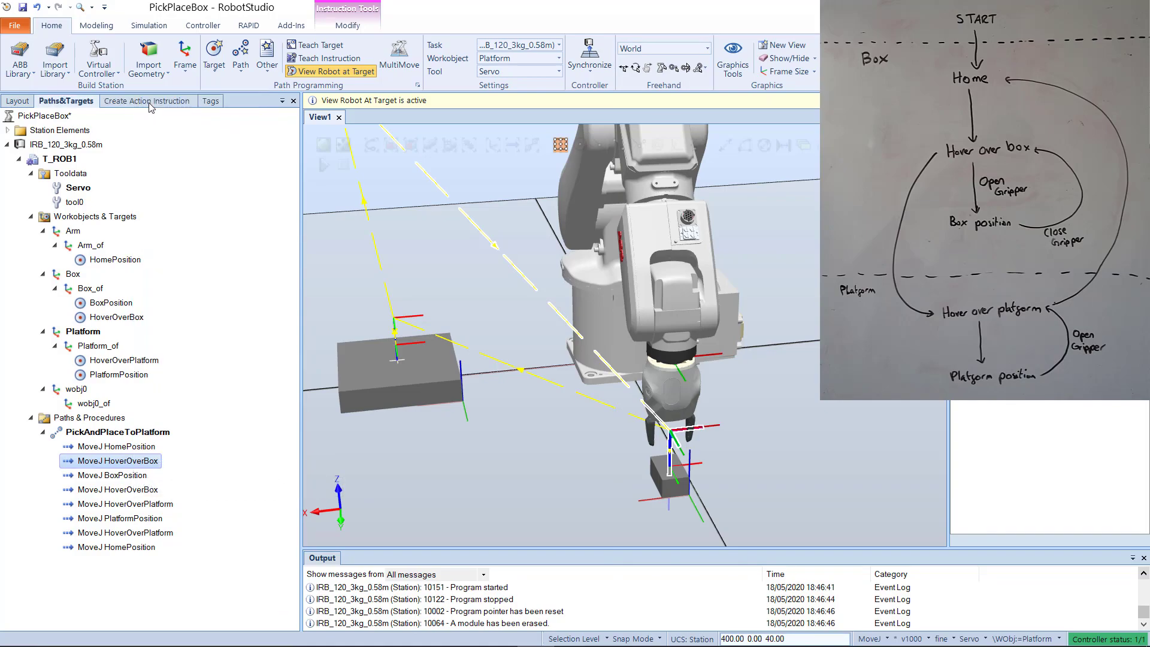
left_click(149, 102)
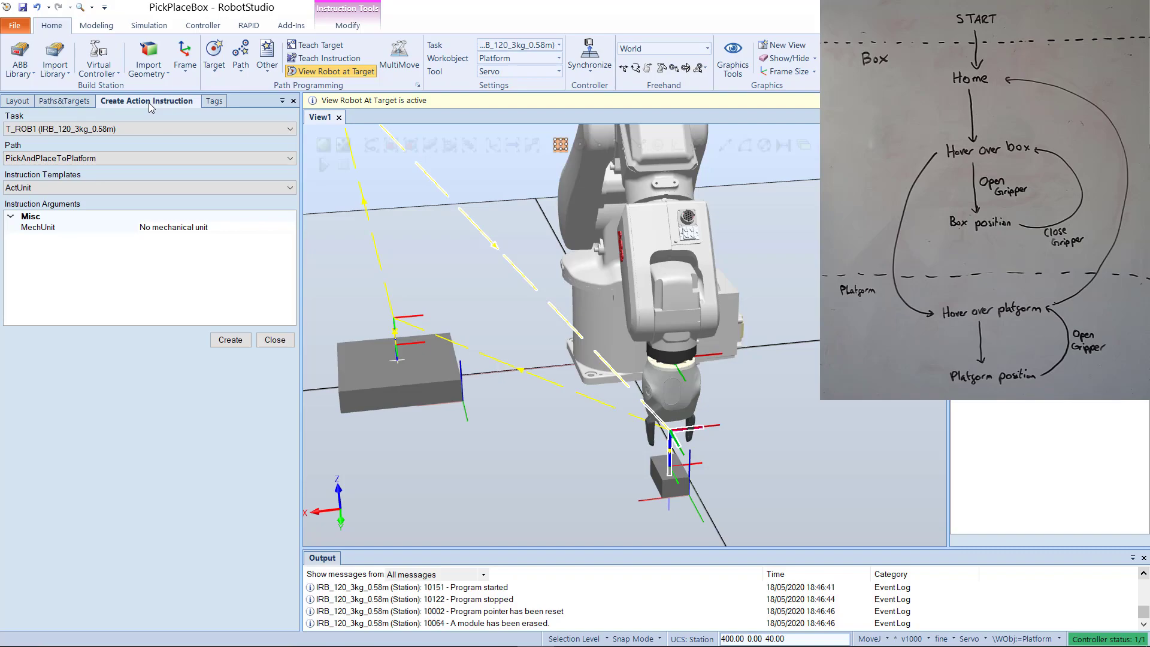
left_click(79, 187)
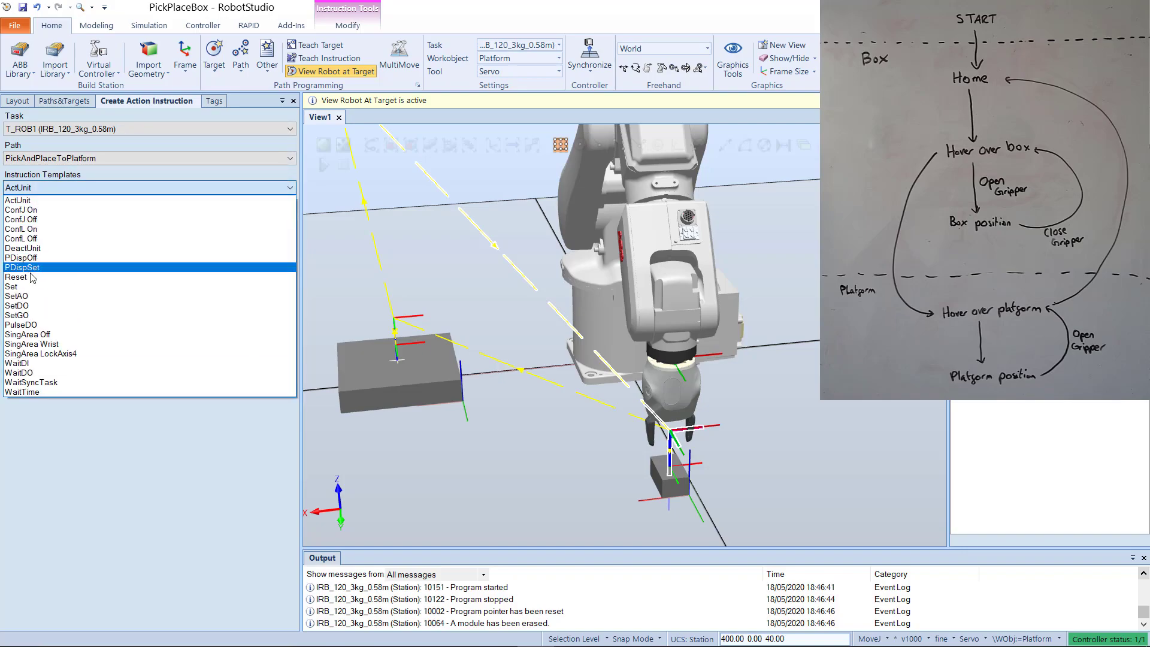
left_click(44, 306)
left_click(170, 251)
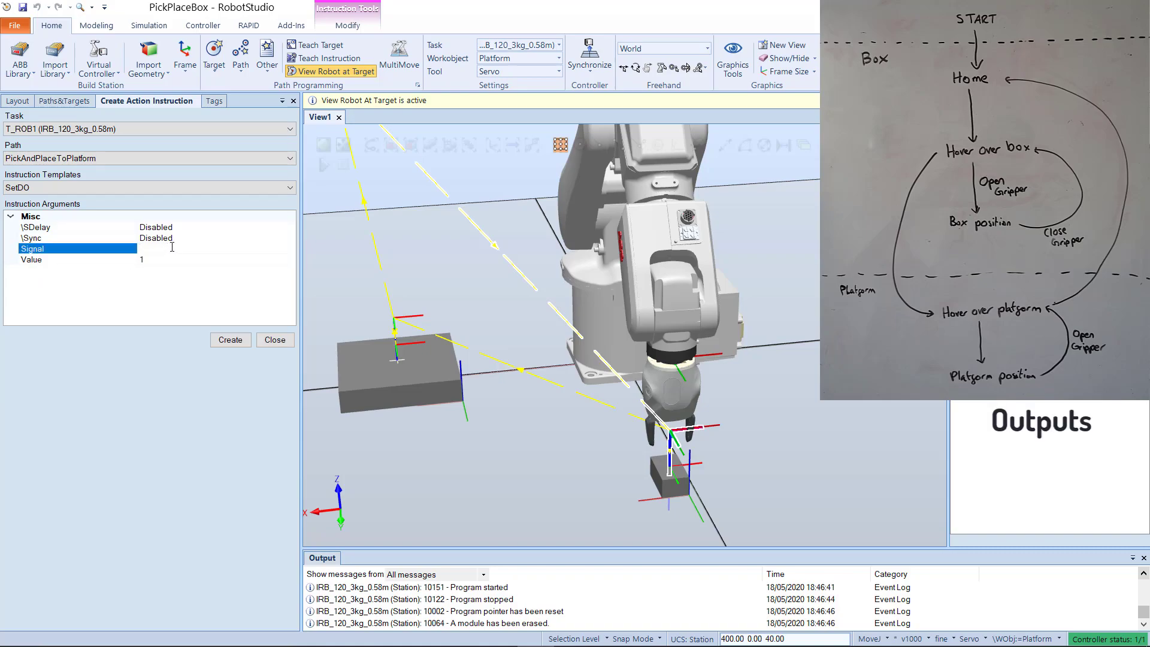
type("OpenGrip")
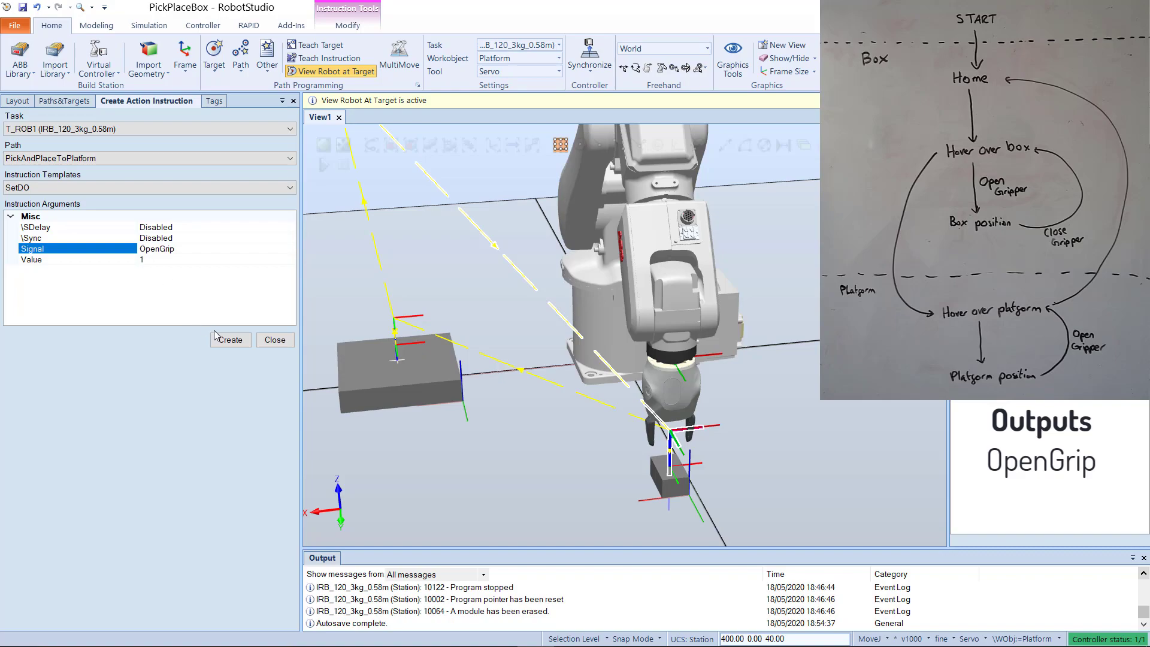
left_click(165, 260)
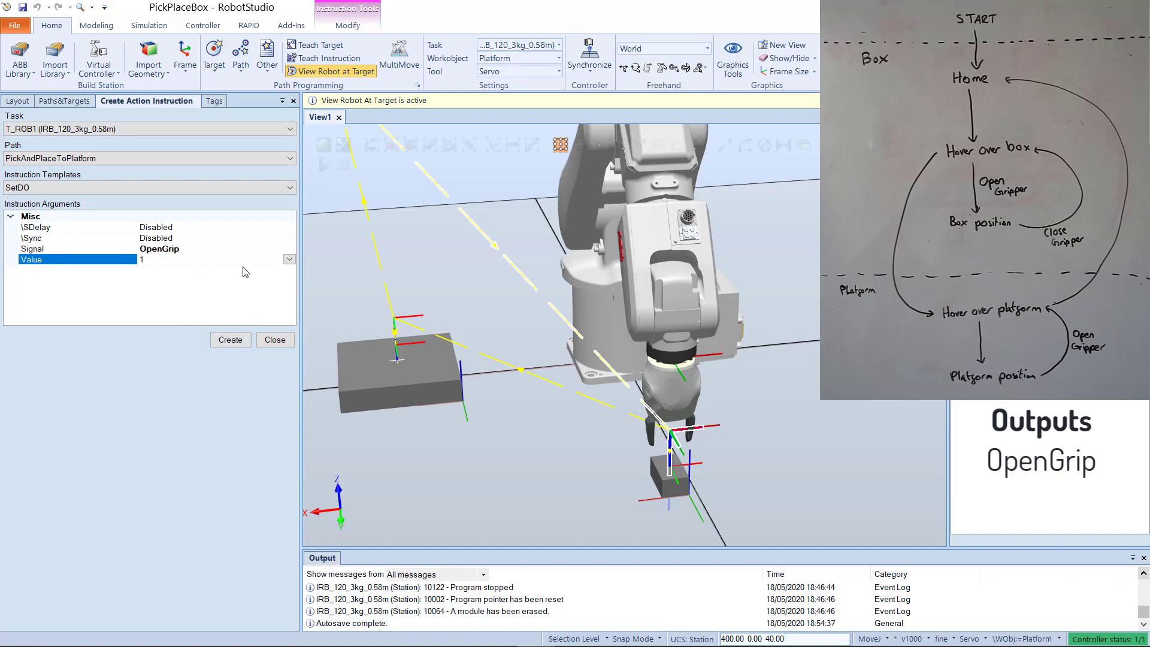
type("1")
left_click(242, 340)
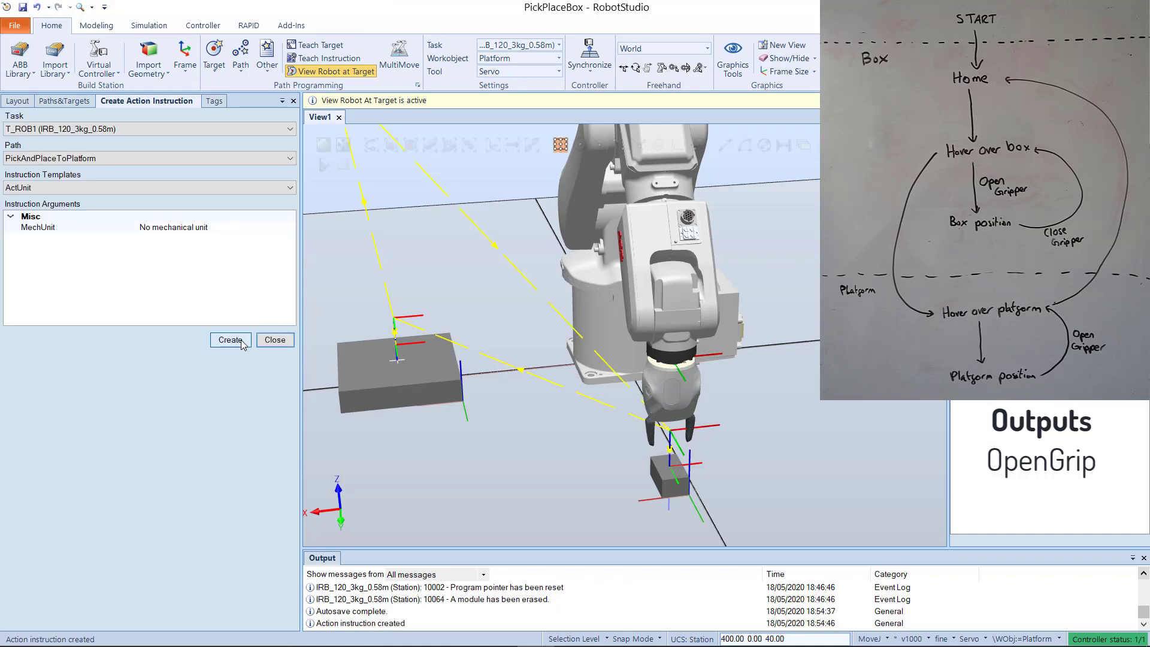
left_click(280, 342)
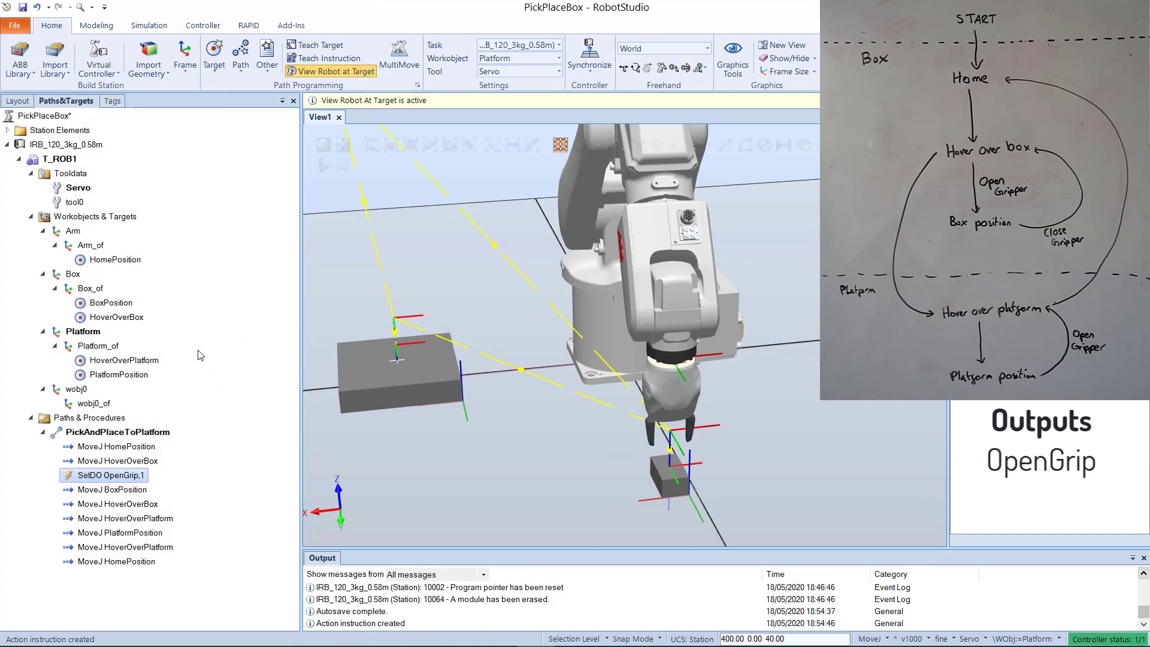
- Insert a WaitDI action instruction with signal GripOpened and value 1 directly after SetDO OpenGrip
right_click(131, 473)
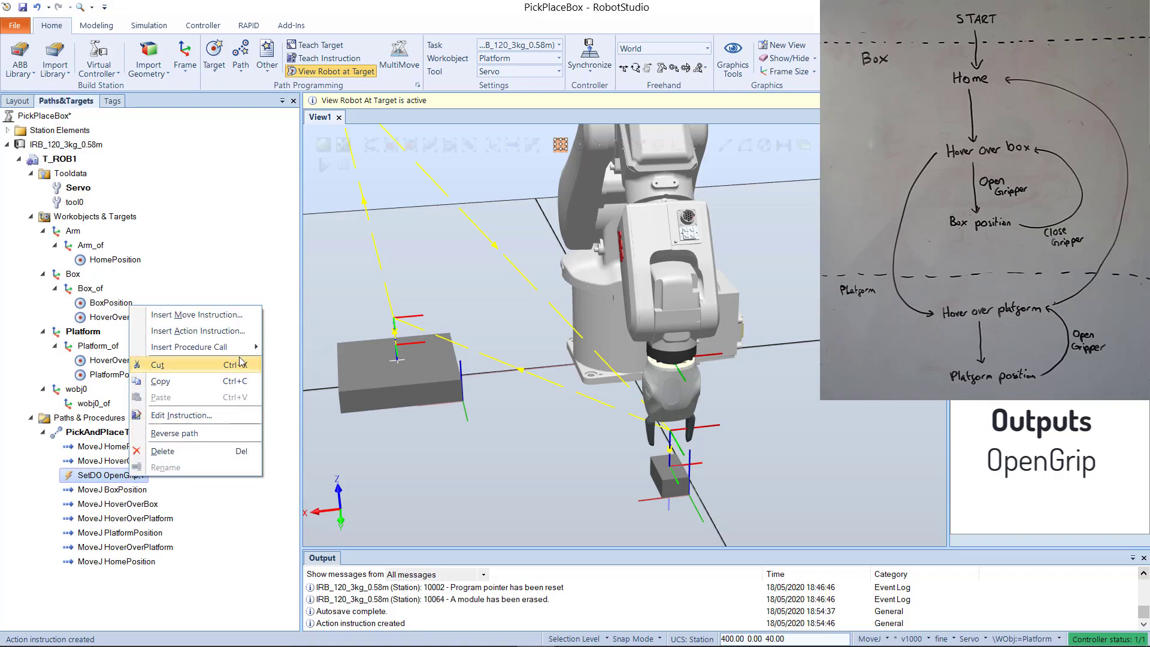
left_click(216, 331)
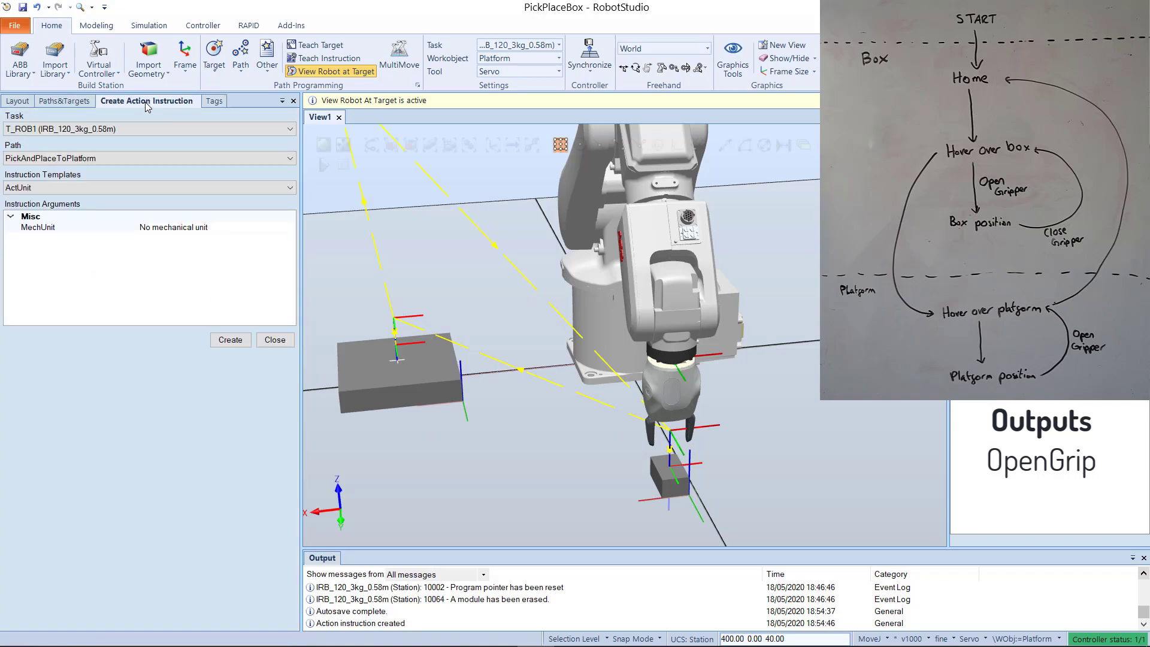
left_click(178, 187)
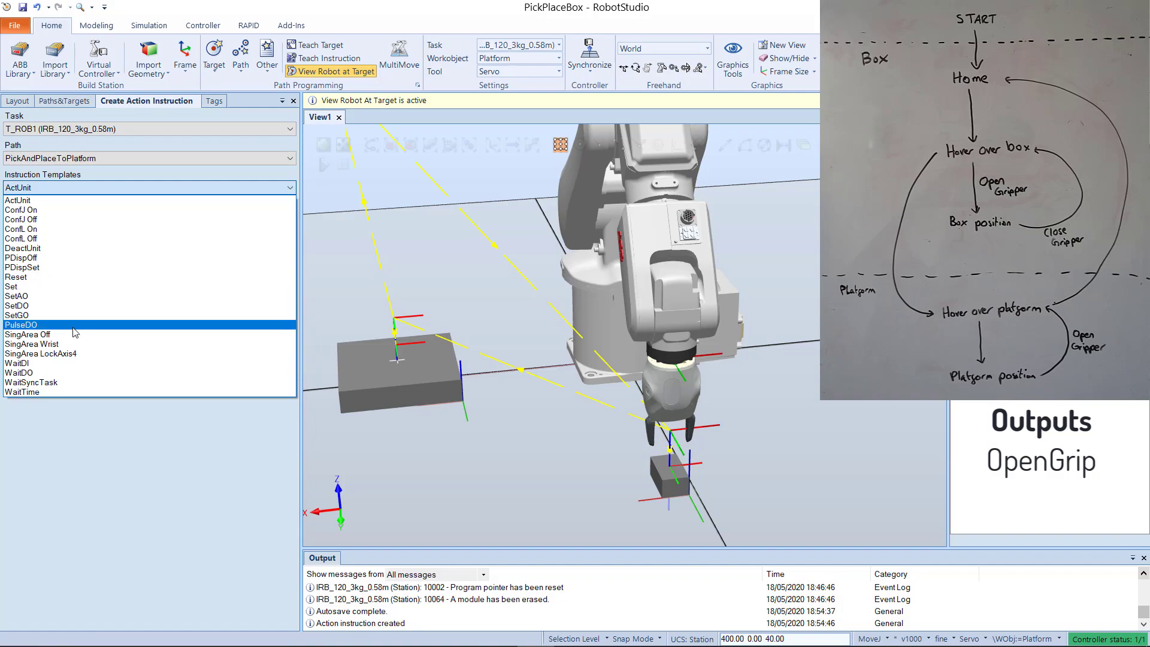
left_click(69, 363)
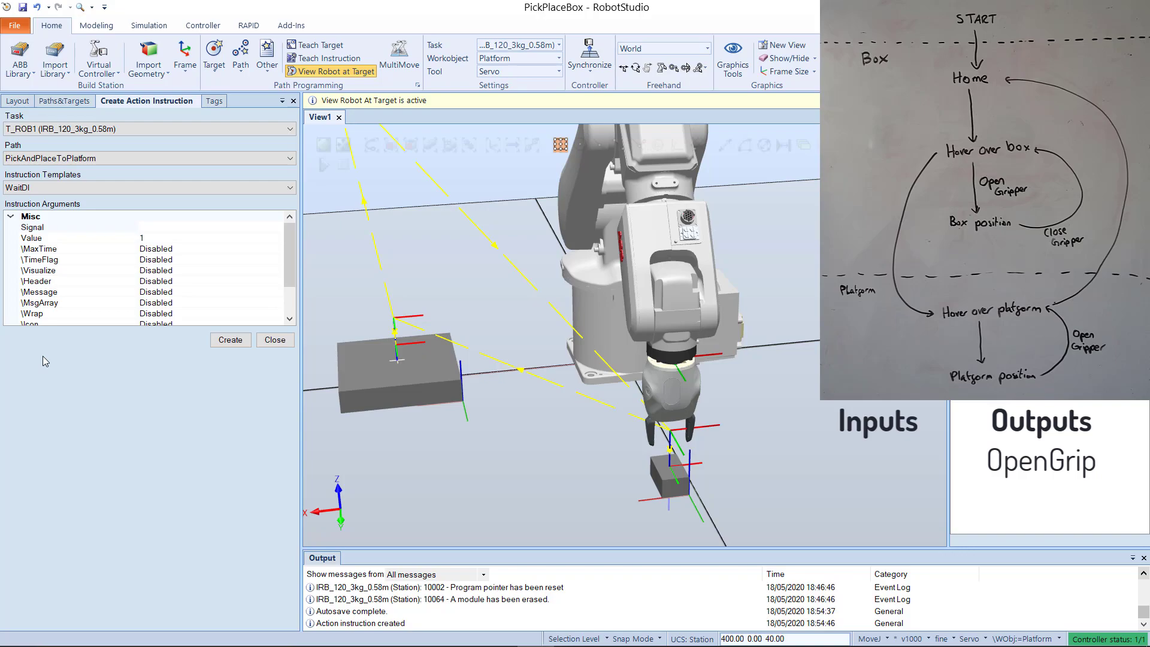
left_click(197, 225)
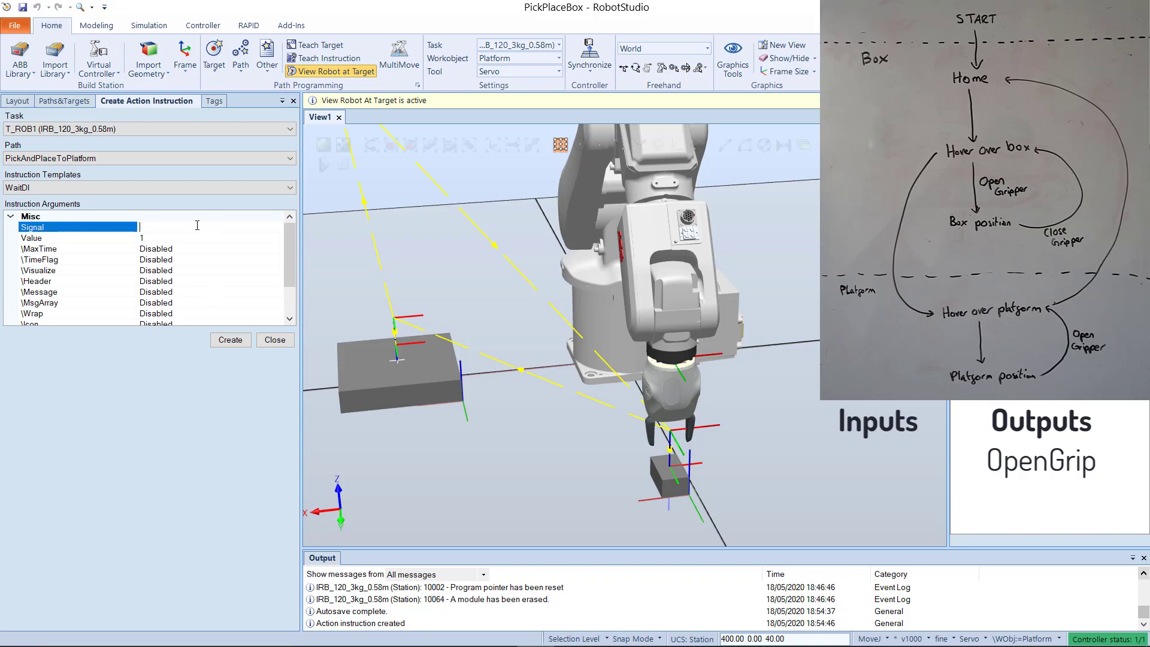
type("GripOpened")
left_click(193, 238)
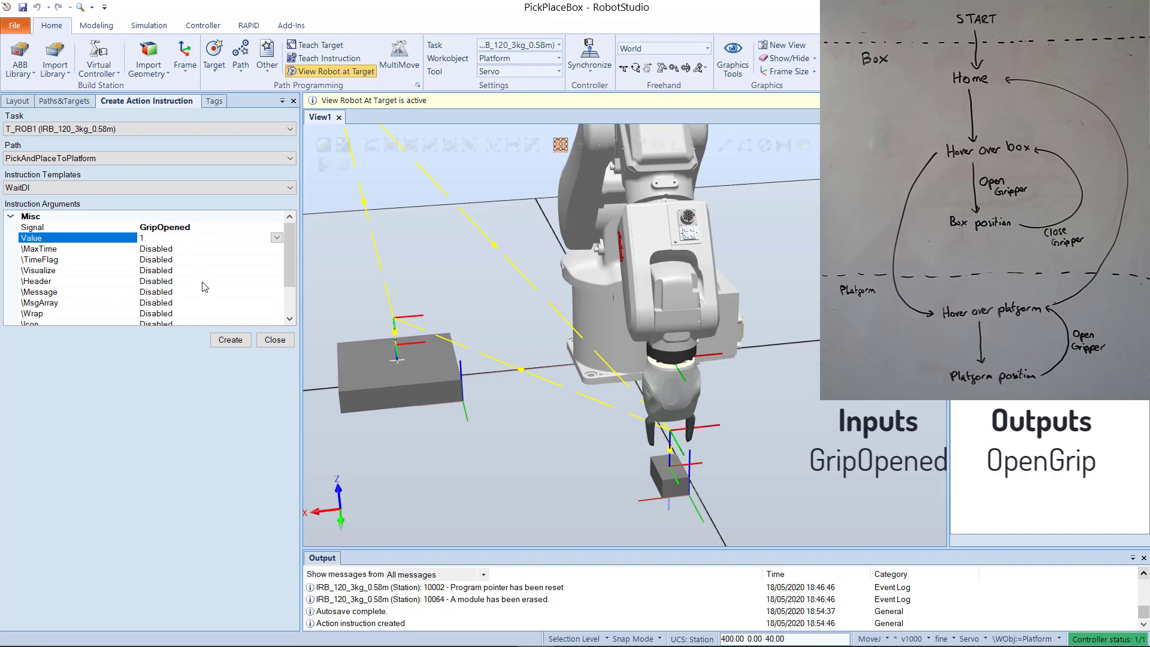
left_click(229, 340)
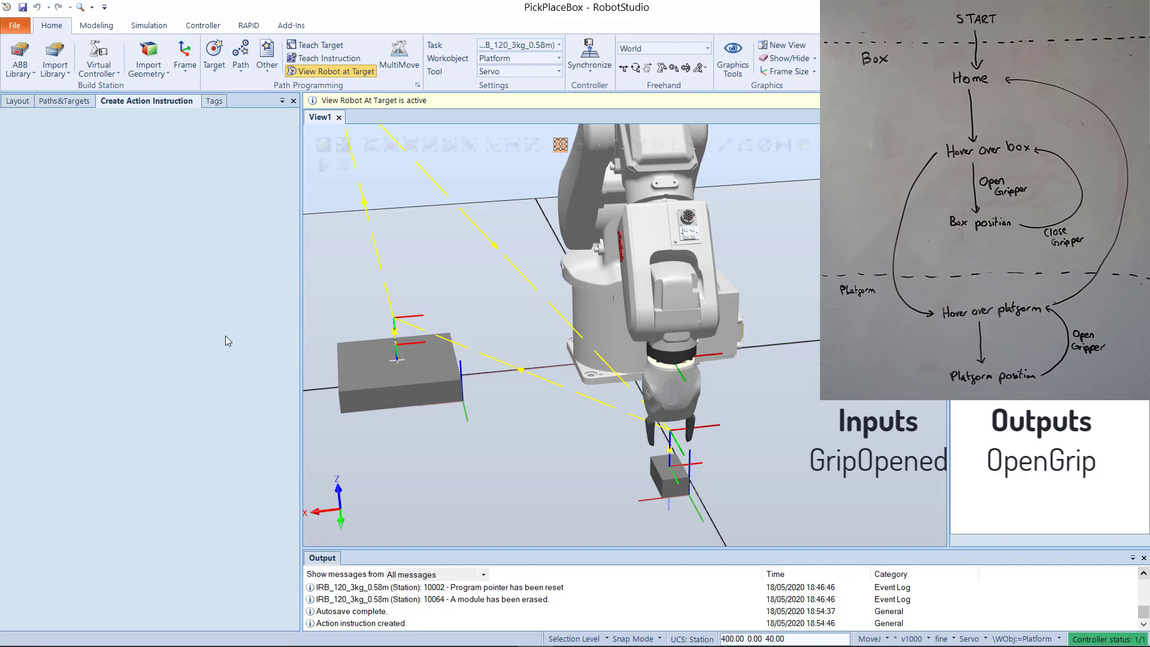
left_click(50, 103)
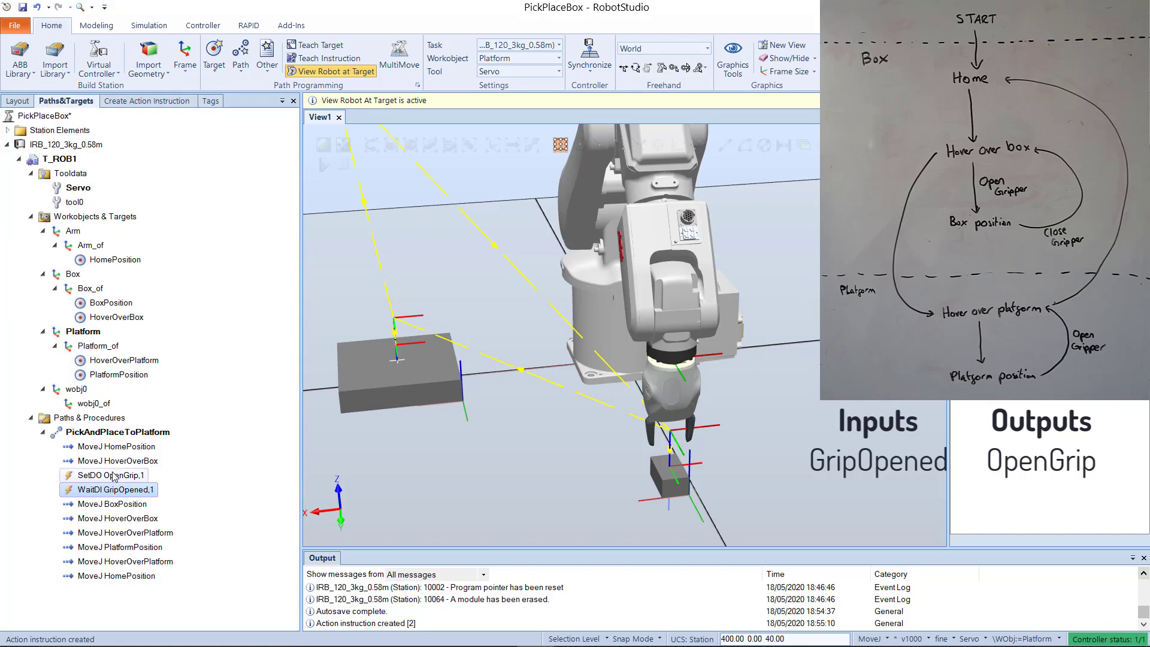
- Insert a SetDO action instruction with signal CloseGrip and value 1 directly after MoveJ BoxPosition
left_click(121, 506)
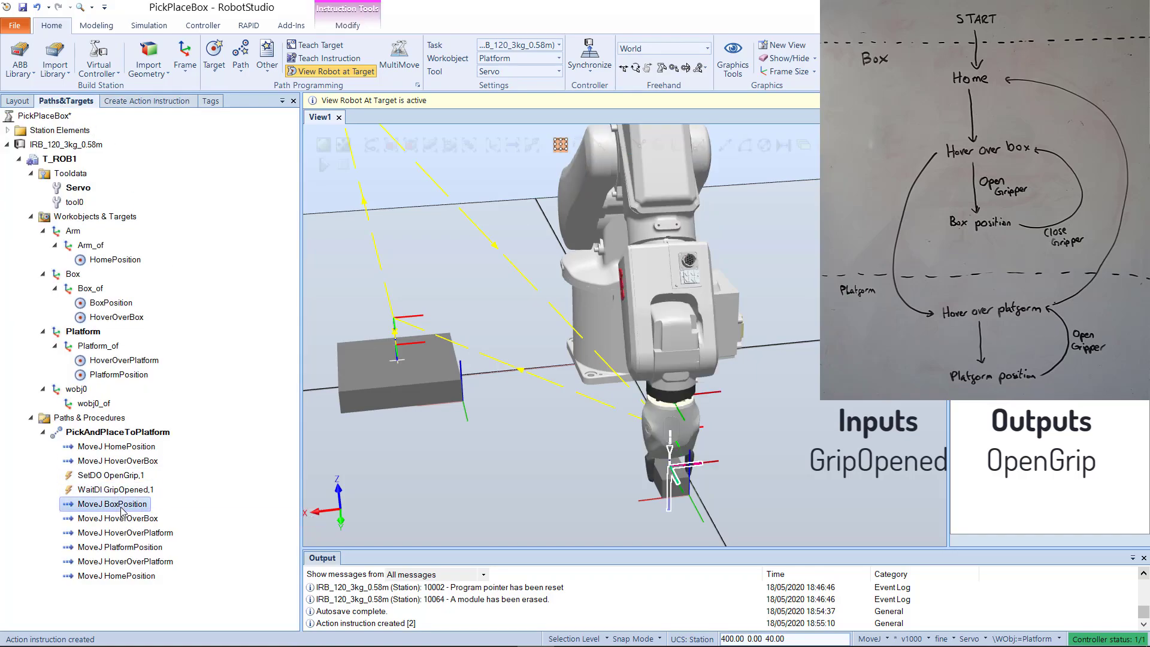
right_click(131, 508)
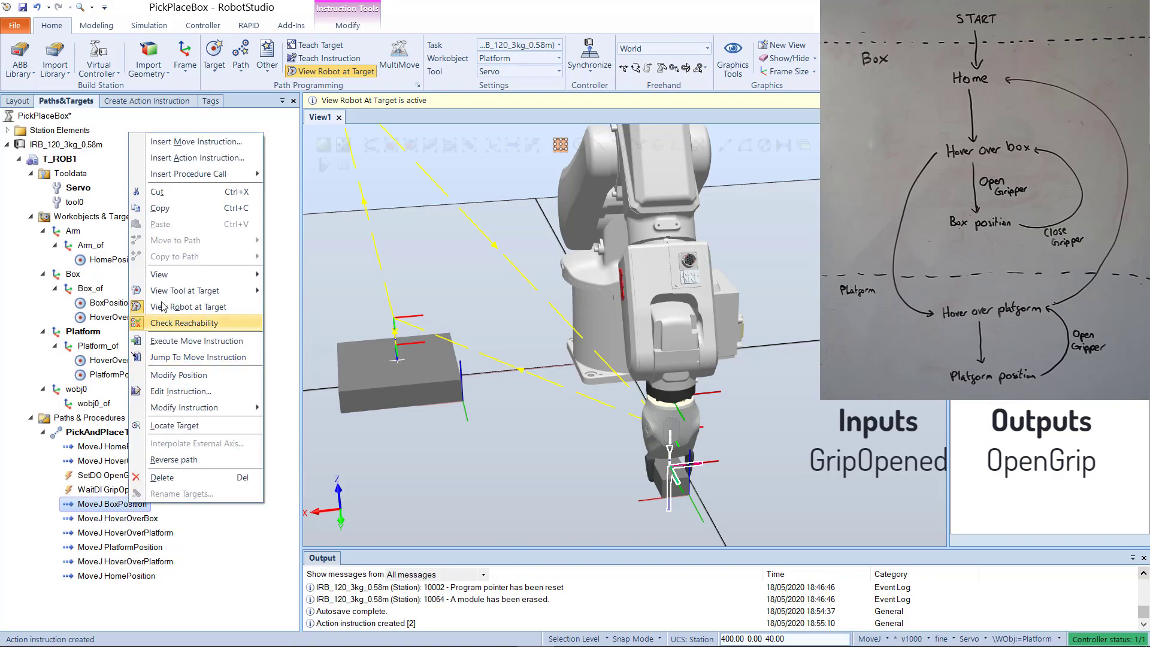
left_click(214, 159)
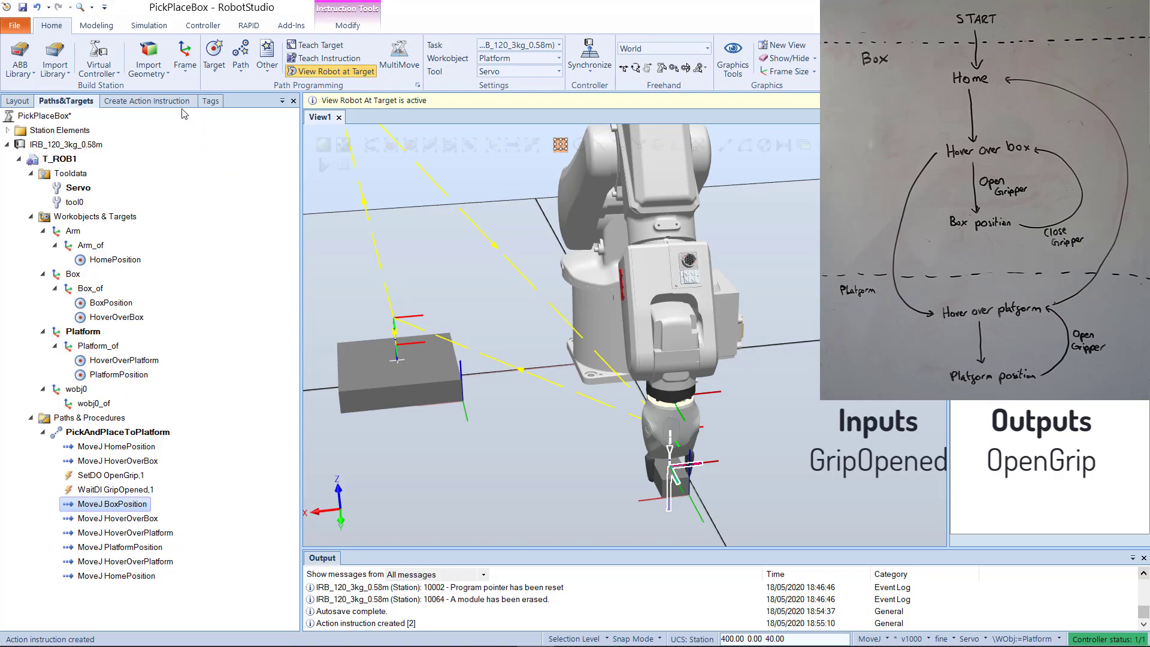
left_click(164, 190)
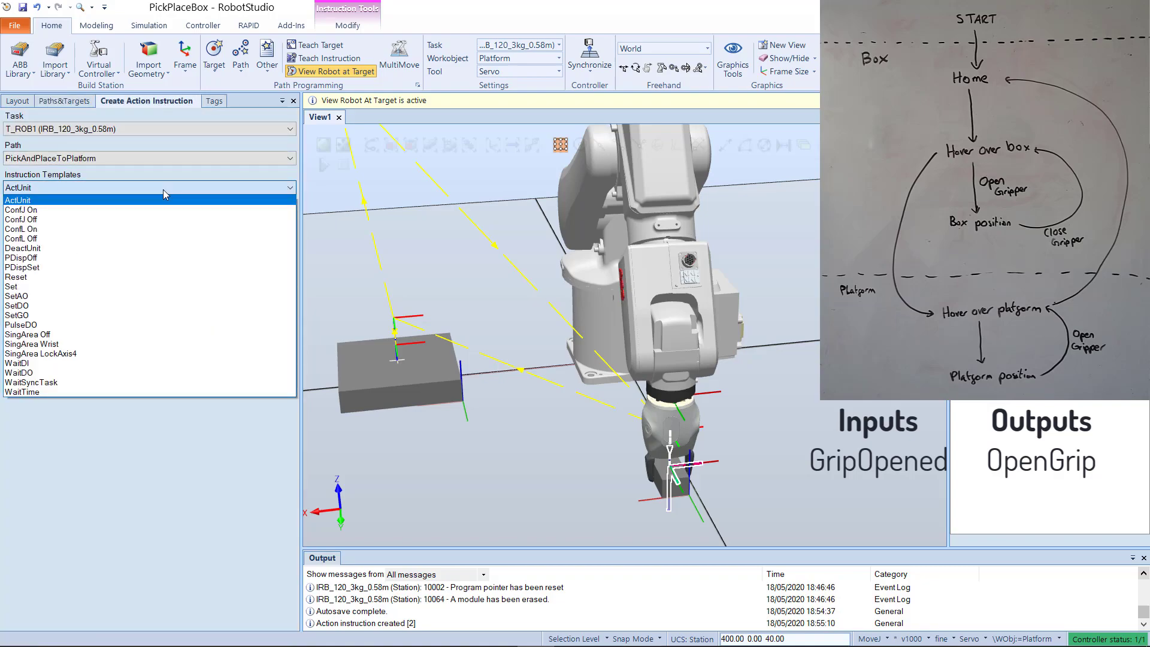
left_click(36, 309)
left_click(161, 259)
left_click(153, 248)
type("CloseGrip")
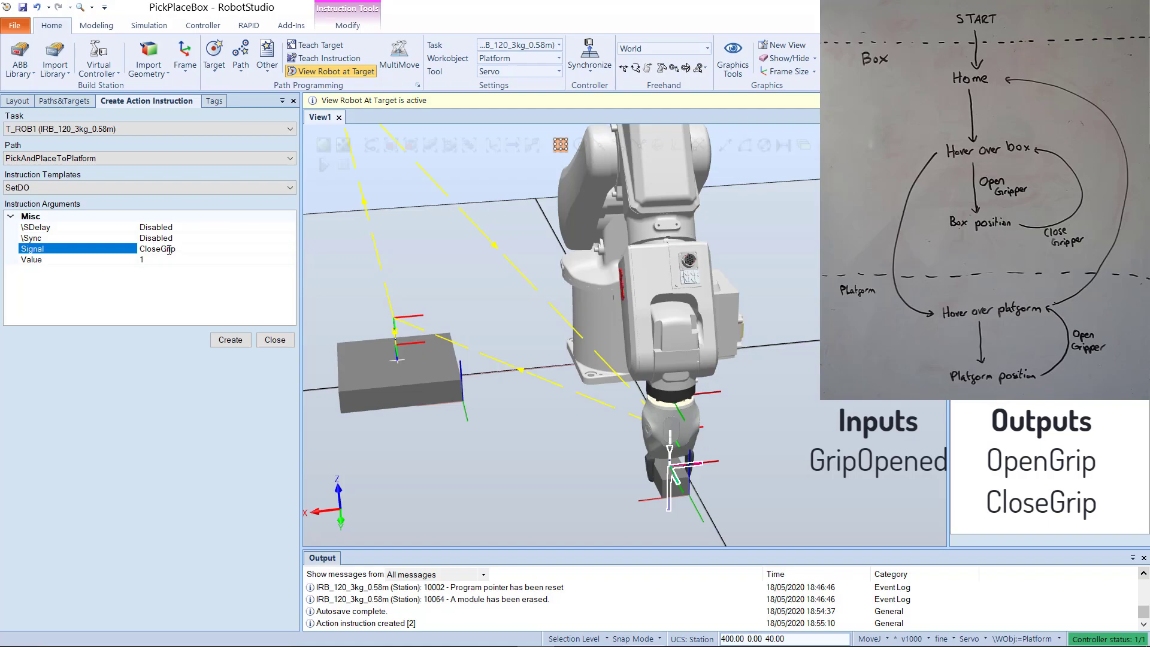
left_click(172, 261)
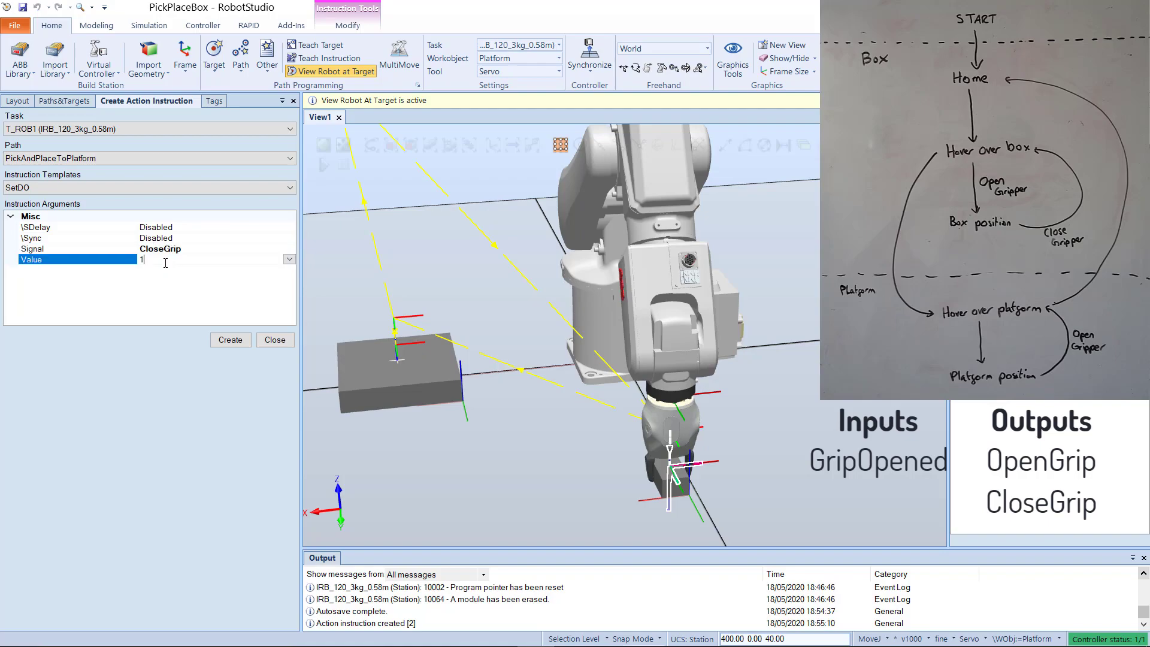
left_click(230, 339)
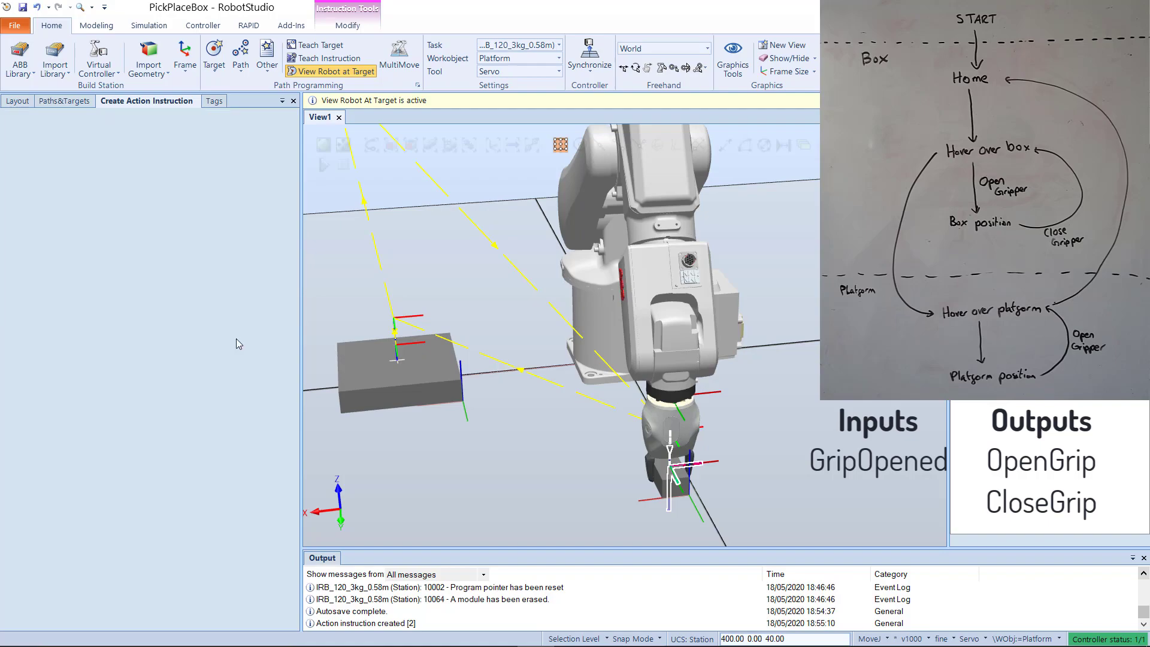
left_click(48, 104)
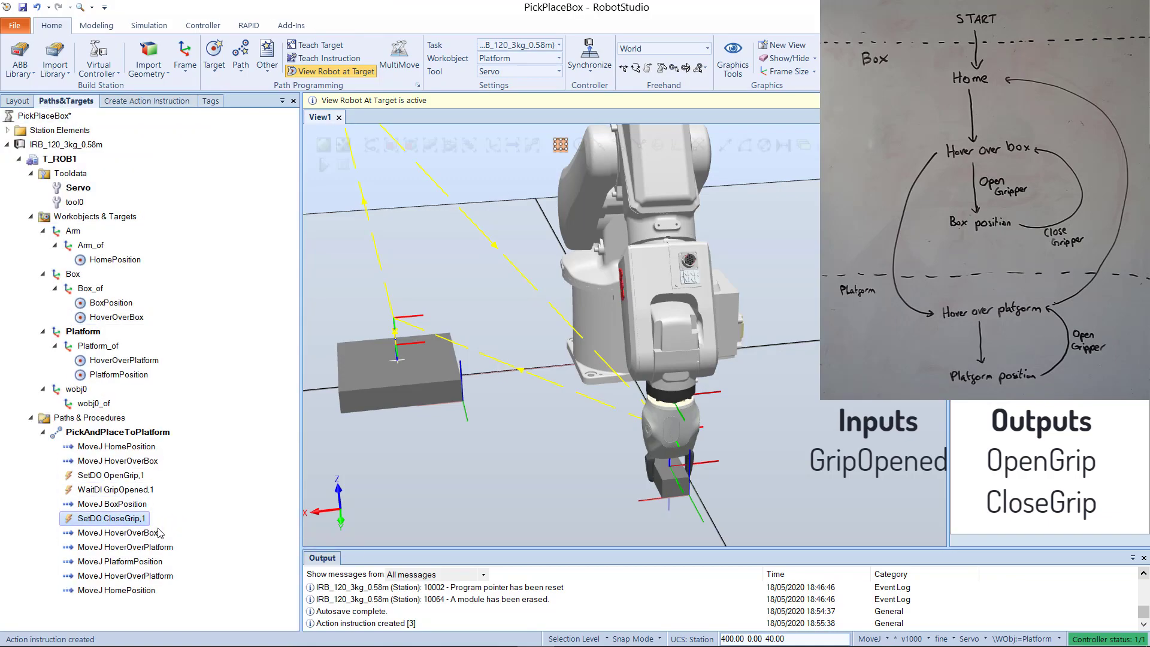
- Insert a WaitDI action instruction with signal GripClosed and value 1 directly after SetDO CloseGrip
right_click(137, 518)
key("Escape")
left_click(157, 102)
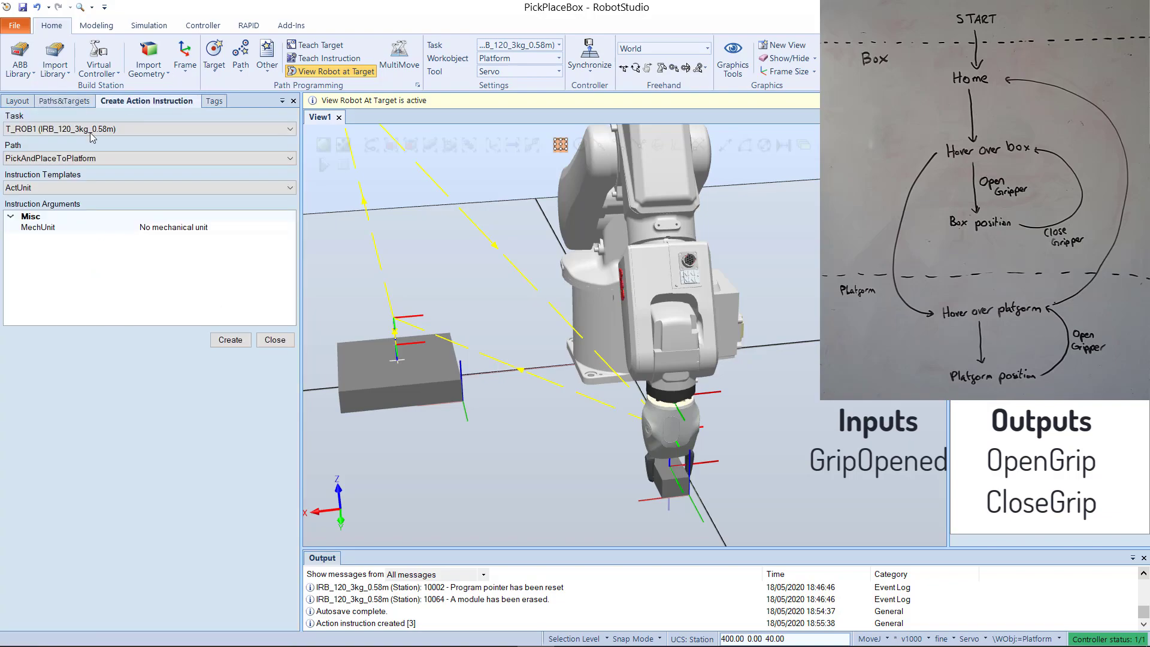
left_click(65, 188)
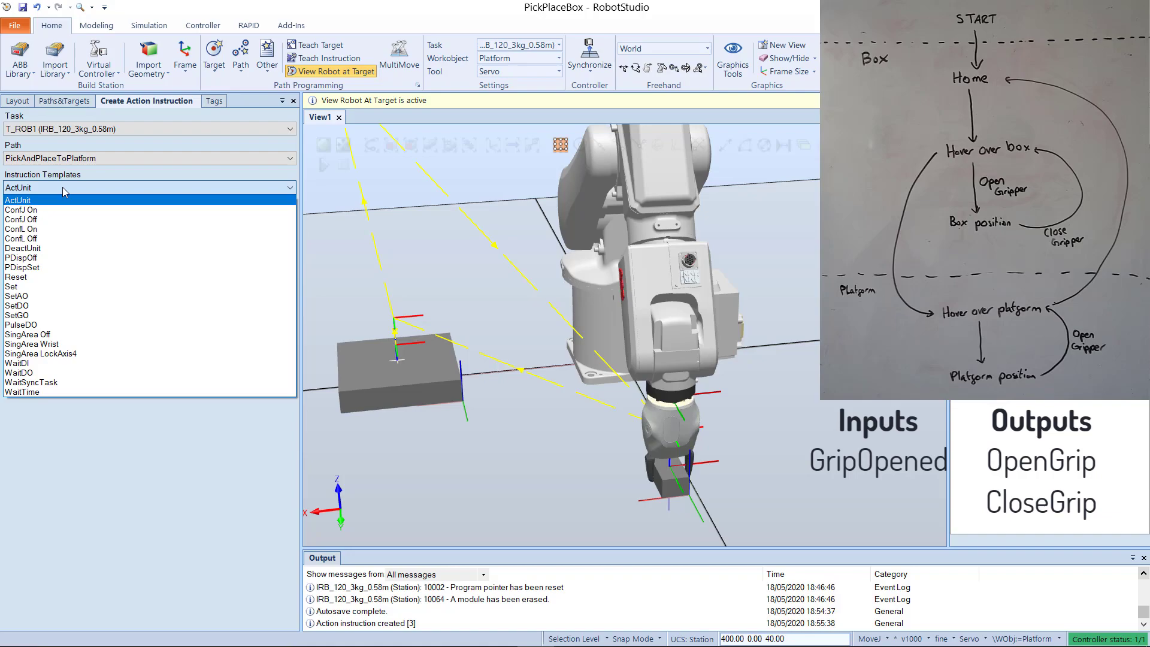
left_click(120, 363)
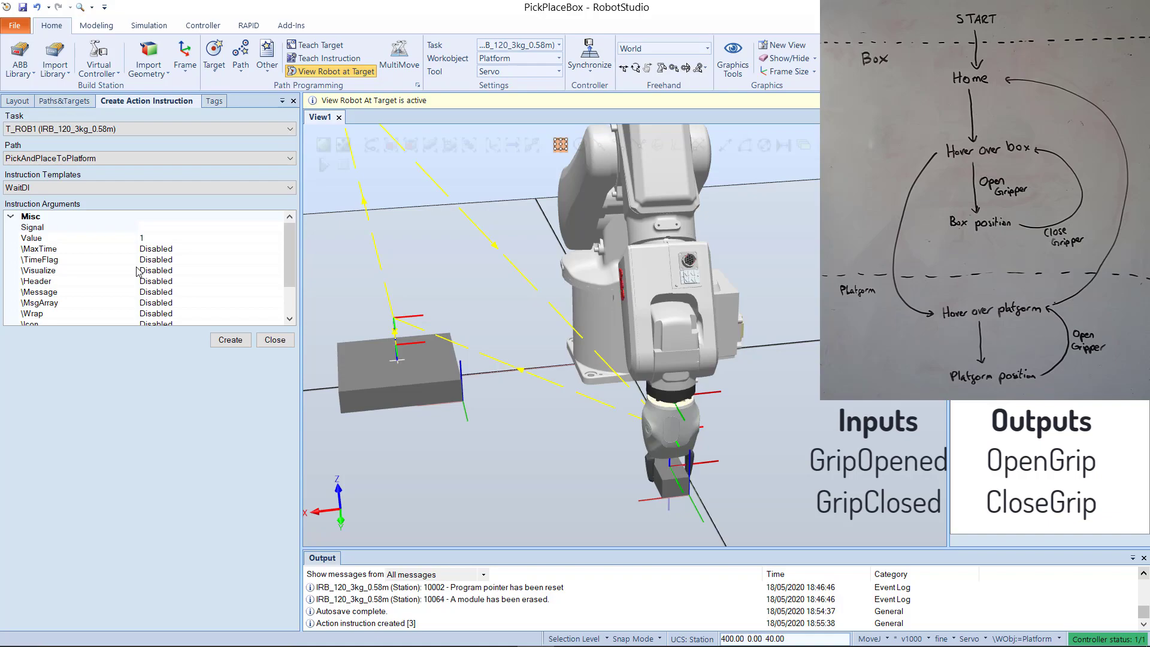
left_click(165, 226)
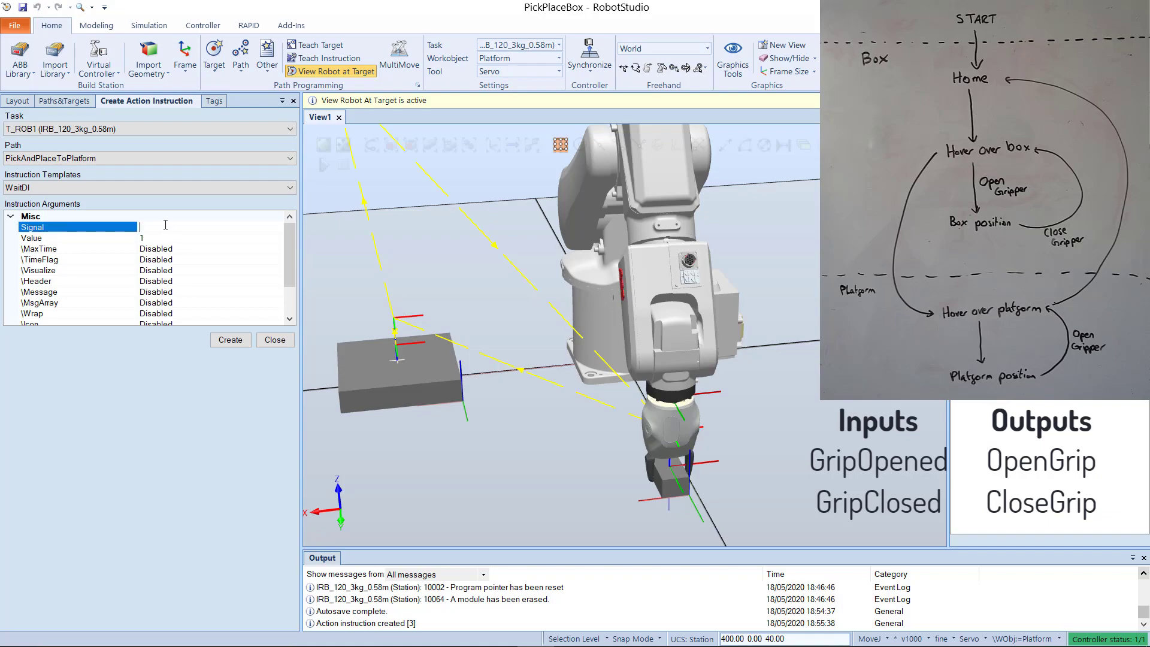
type("GripClosed")
left_click(203, 238)
left_click(236, 341)
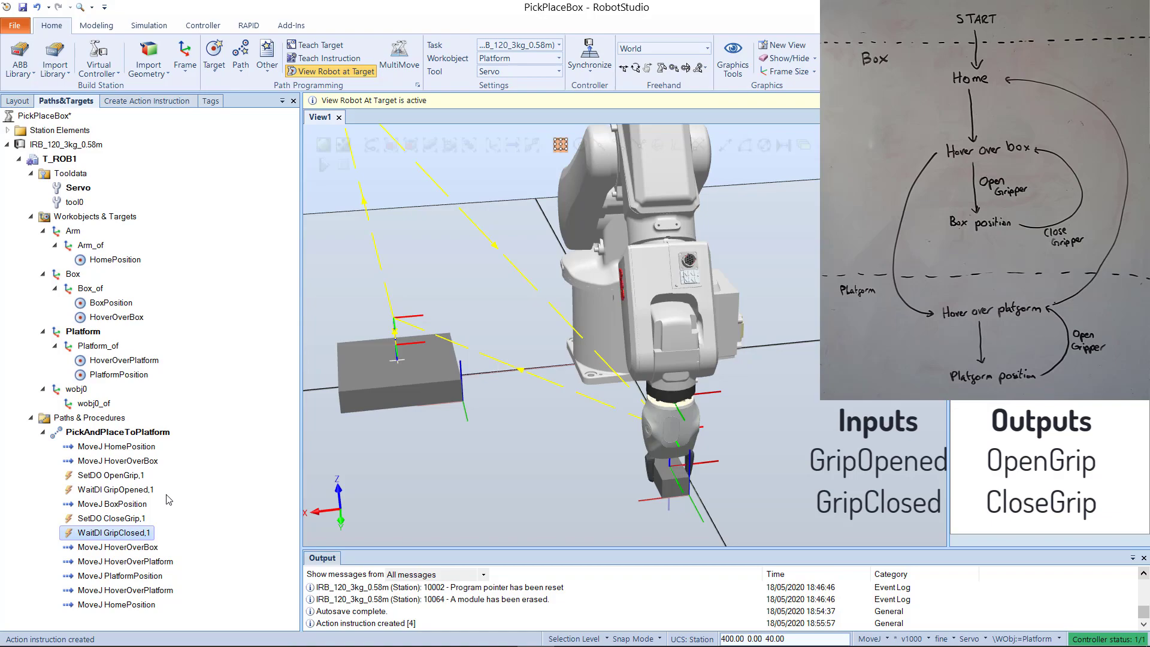
- Insert a SetDO action instruction with signal OpenGrip and value 0 directly after WaitDI GripOpened in PickAndPlaceToPlatform
left_click(126, 491)
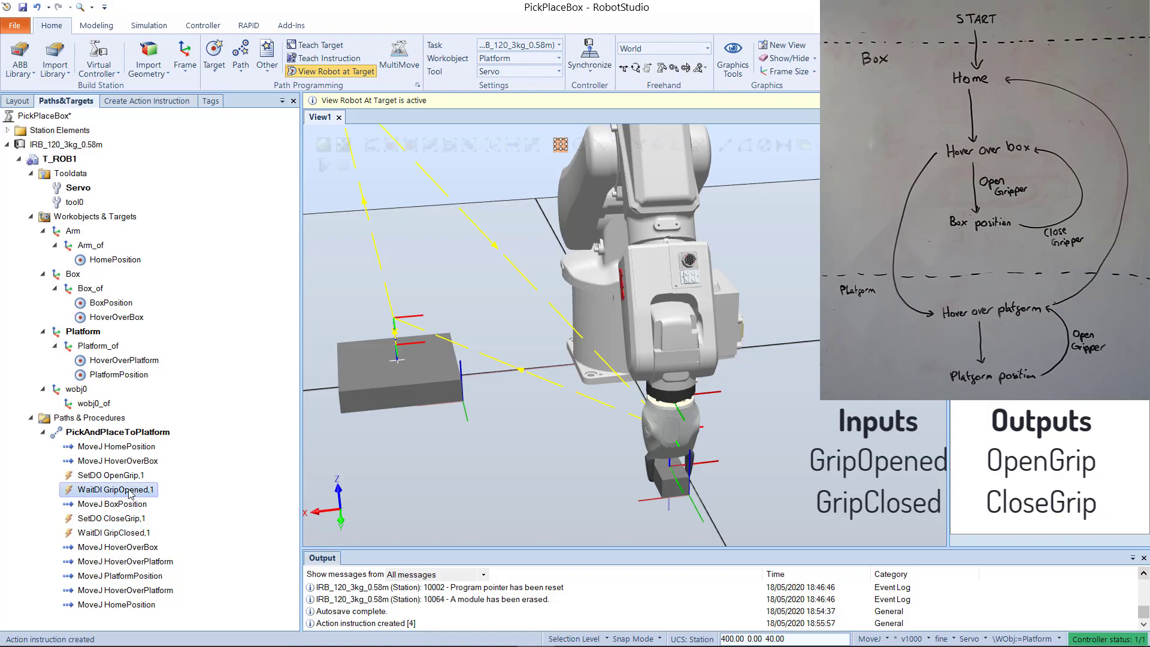
right_click(126, 492)
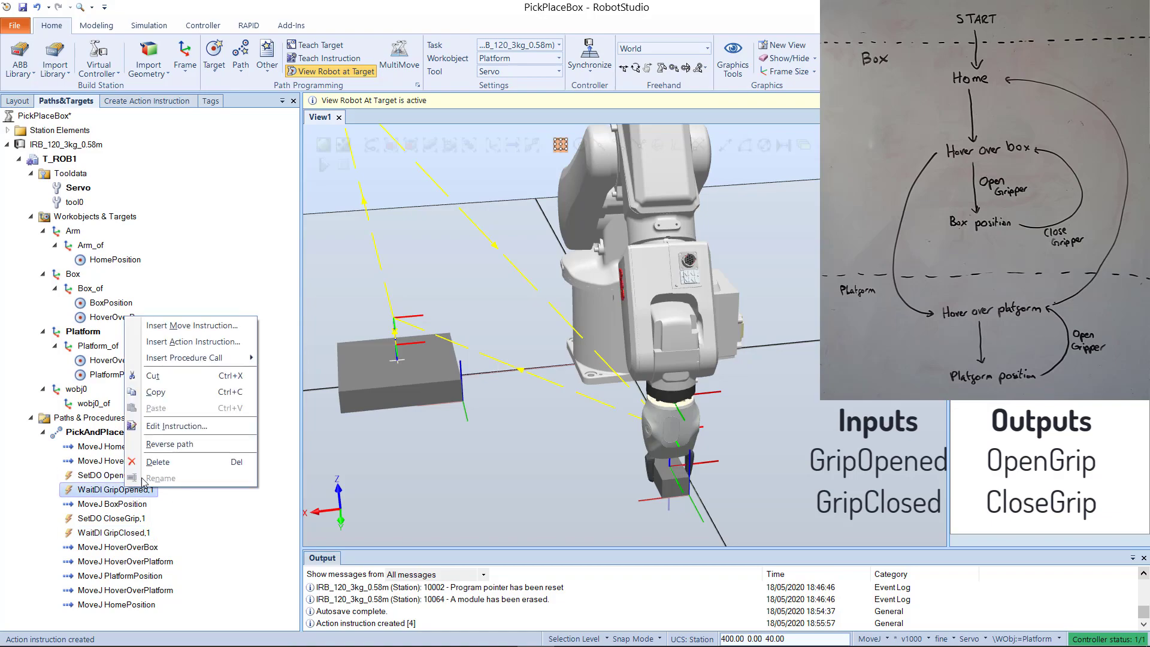
left_click(220, 341)
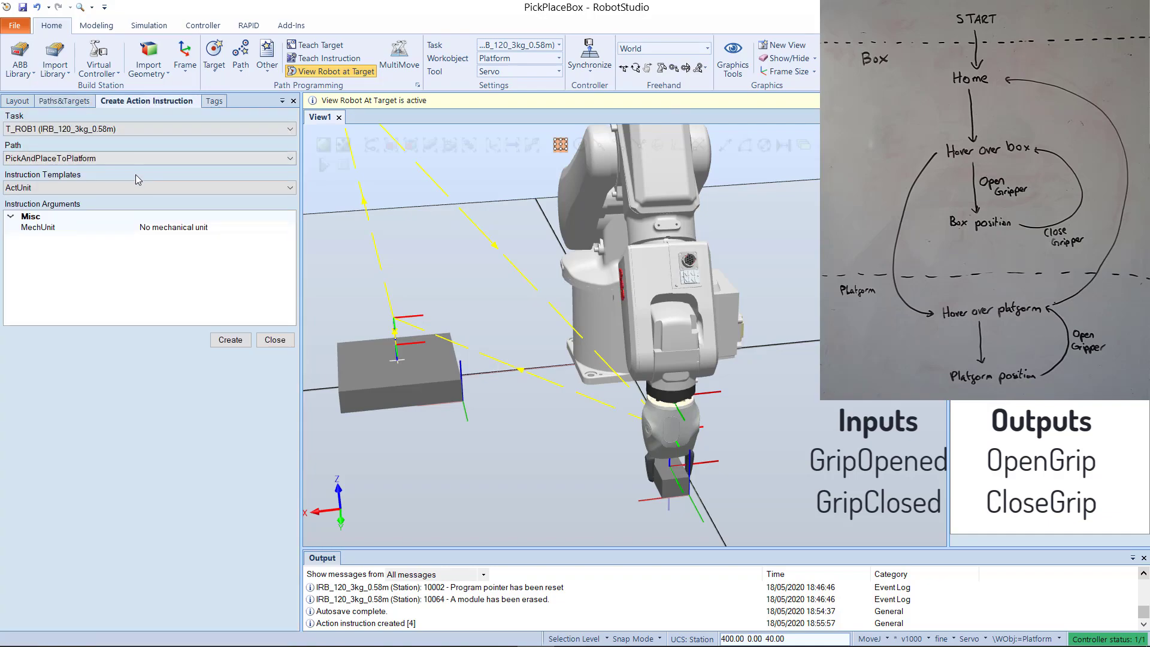
left_click(133, 187)
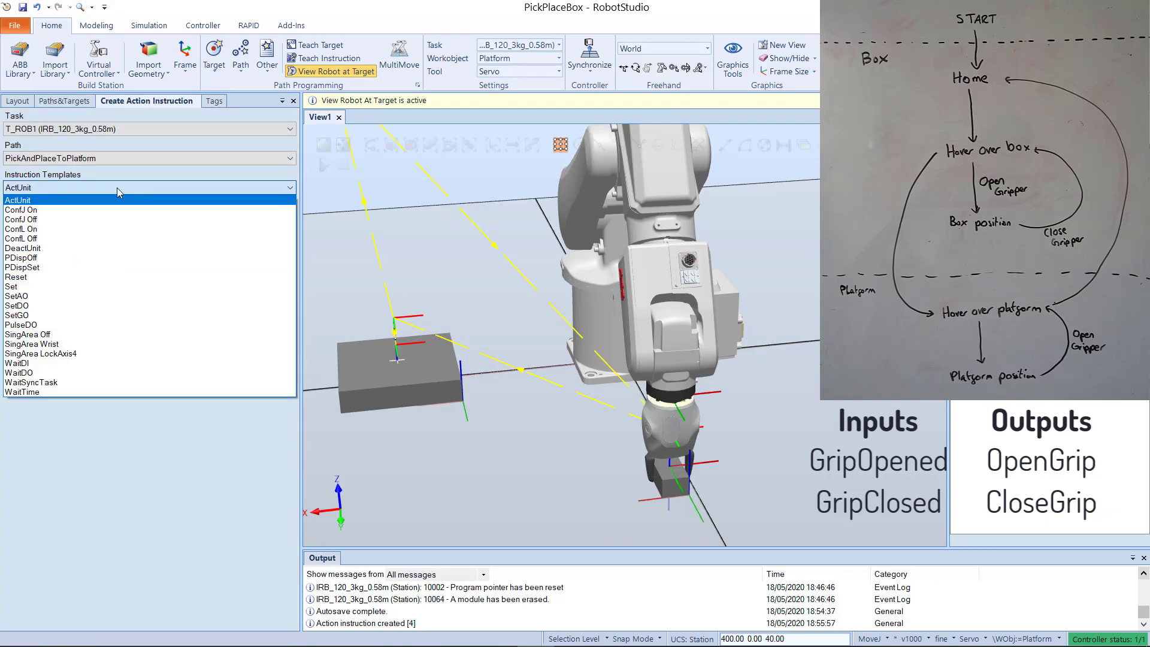
left_click(42, 309)
left_click(161, 248)
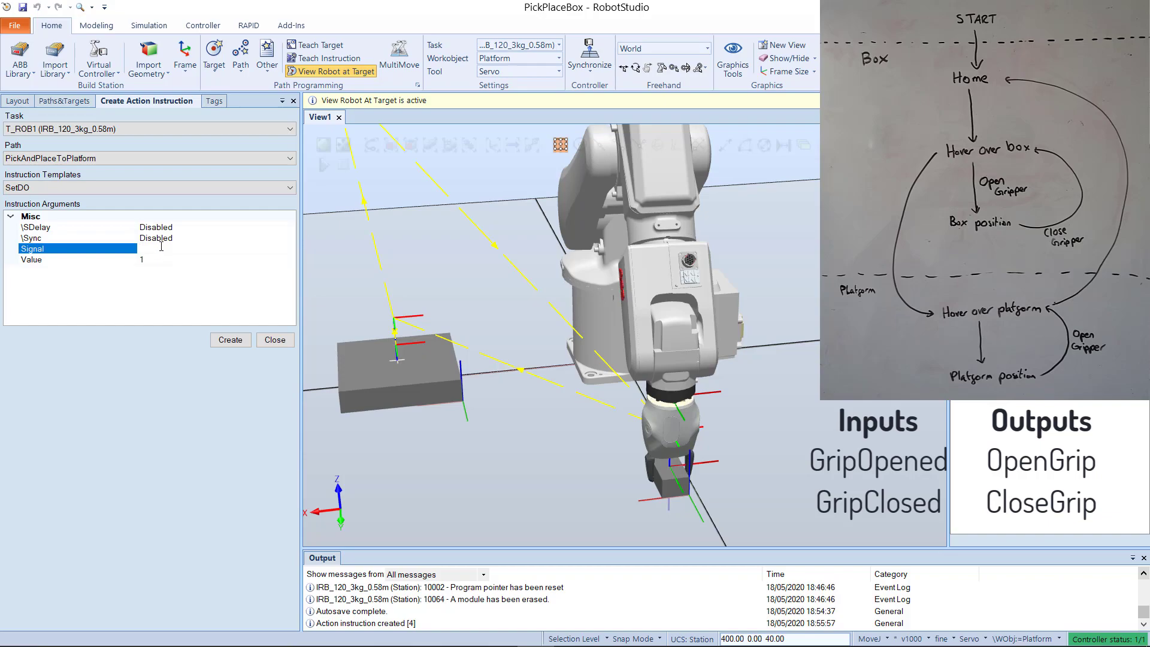
type("OpenGrip")
left_click(151, 261)
double_click(158, 264)
type("0")
key("Return")
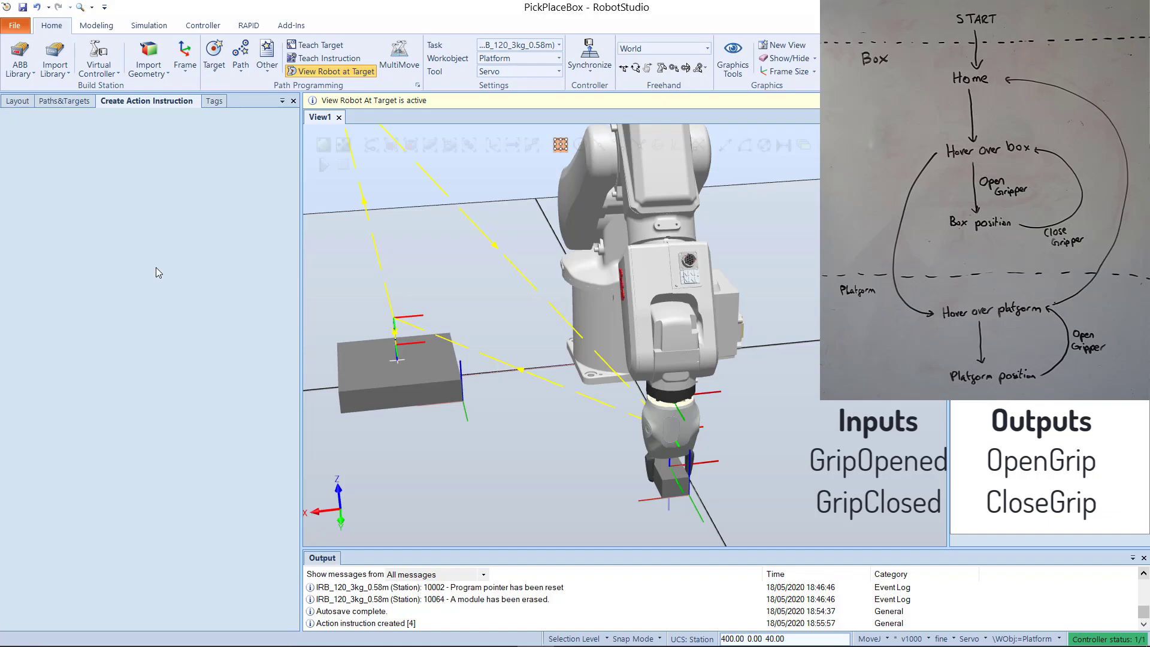
- Insert a SetDO action instruction with signal CloseGrip and value 0 directly after WaitDI GripClosed
left_click(63, 102)
left_click(159, 548)
right_click(143, 555)
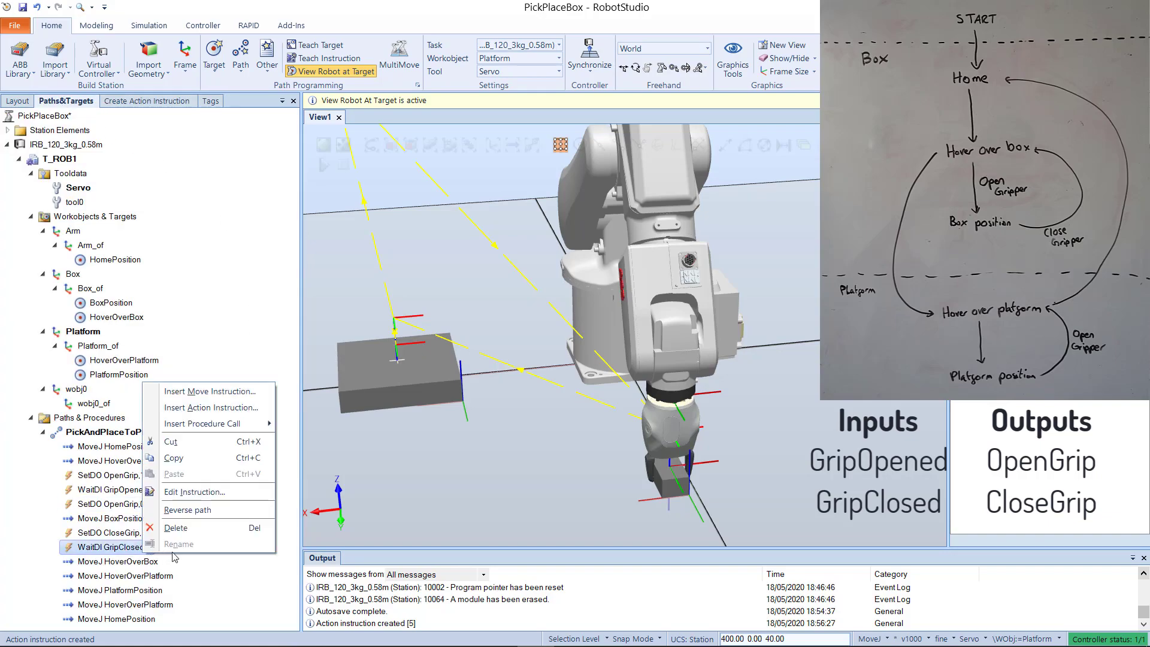
left_click(209, 409)
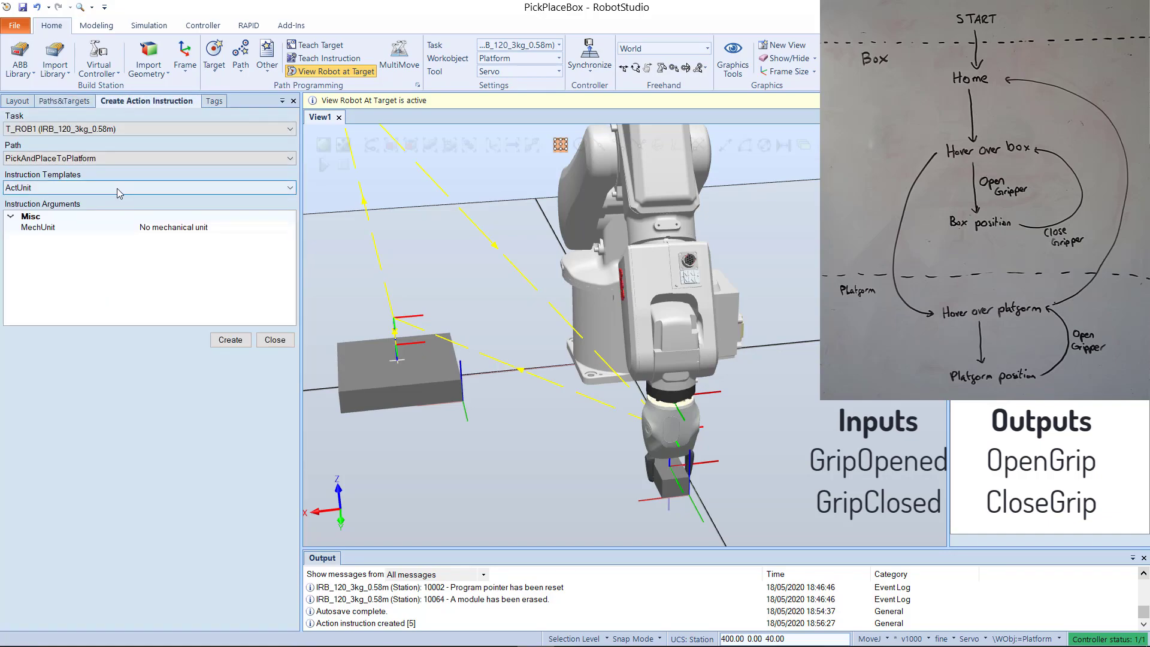
left_click(118, 188)
left_click(37, 304)
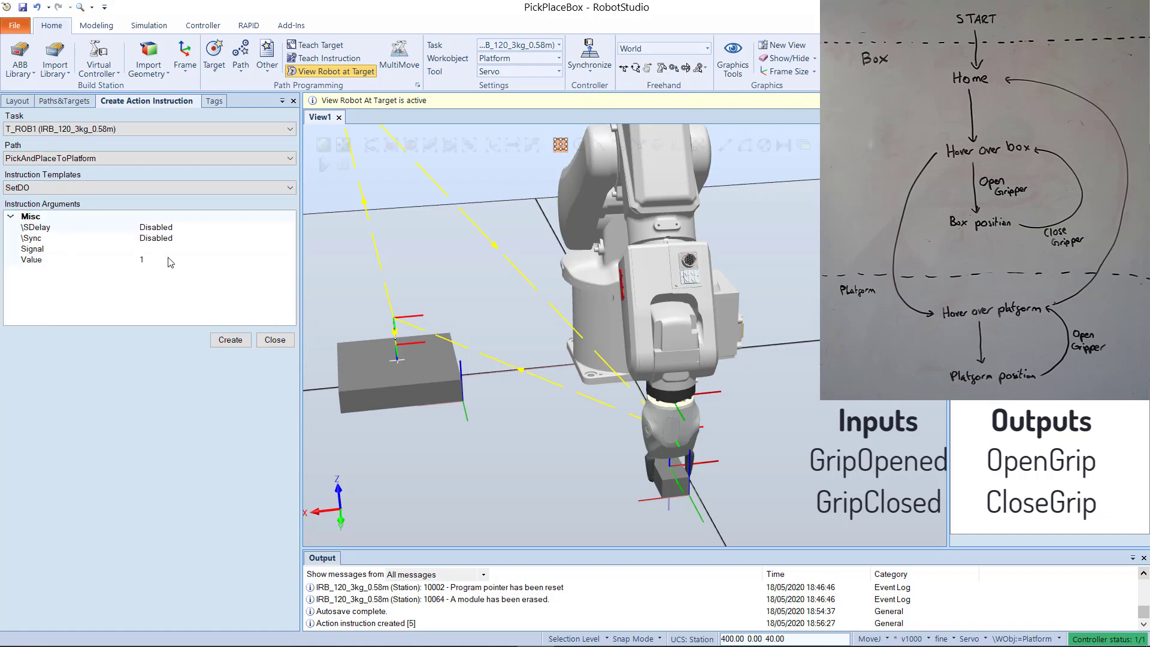
left_click(189, 251)
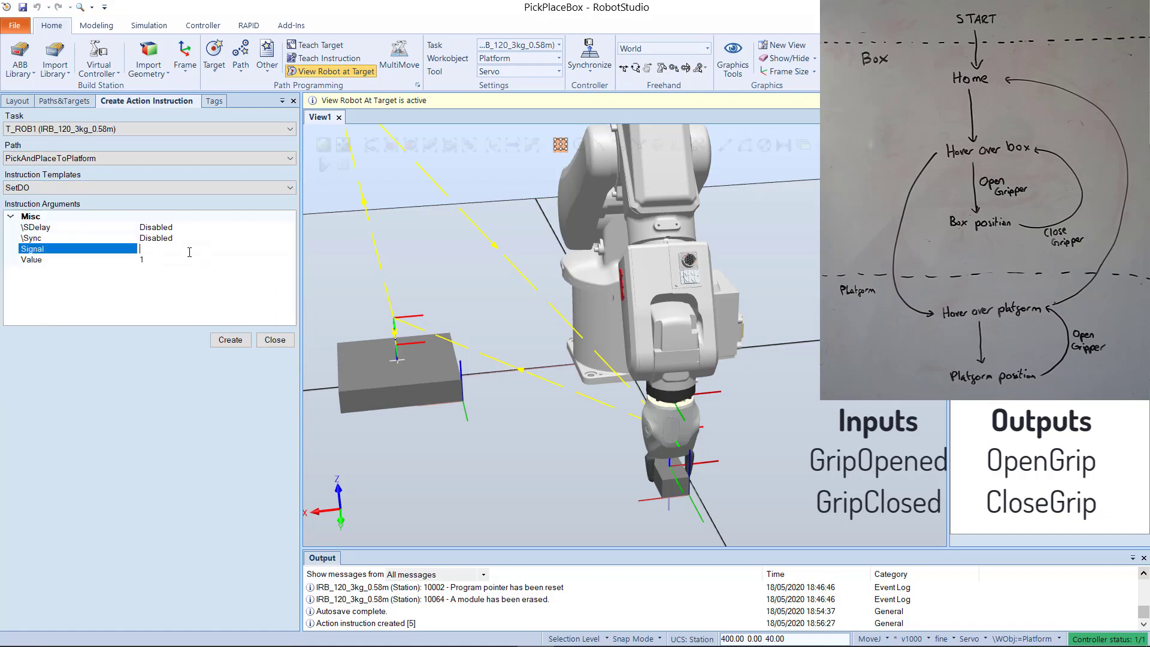
type("CloseGrip")
left_click(151, 260)
key("BackSpace")
type("0")
left_click(226, 344)
- Insert a SetDO action instruction with signal OpenGrip and value 1 directly after MoveJ PlatformPosition
left_click(66, 101)
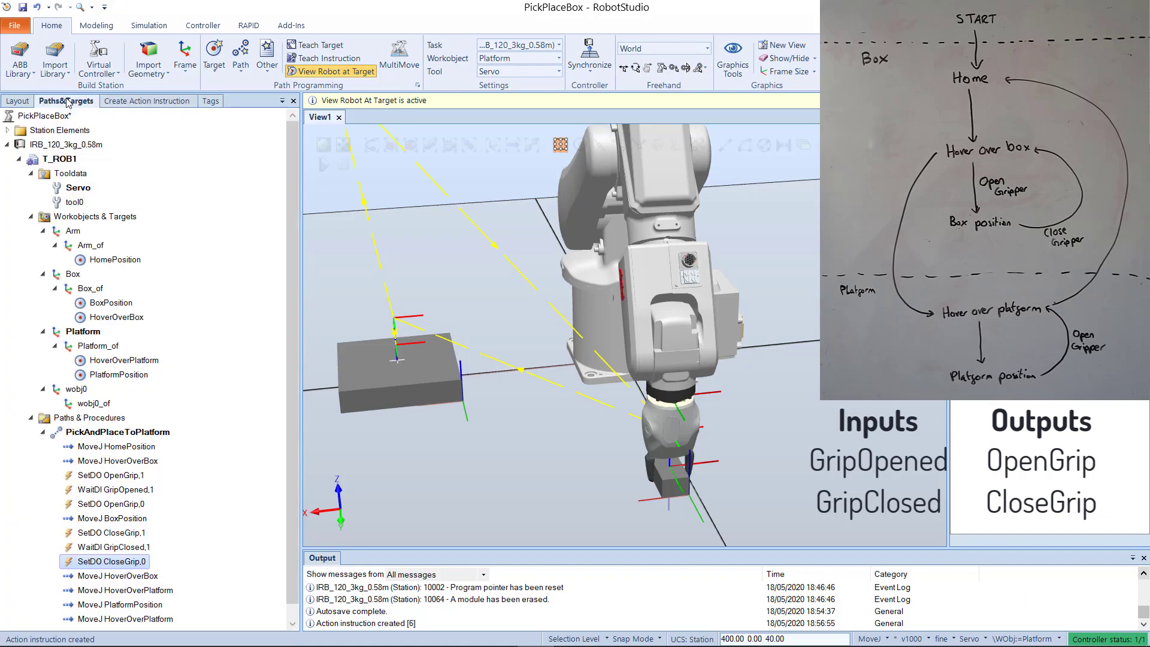
scroll(217, 443, "down", 1)
left_click(146, 590)
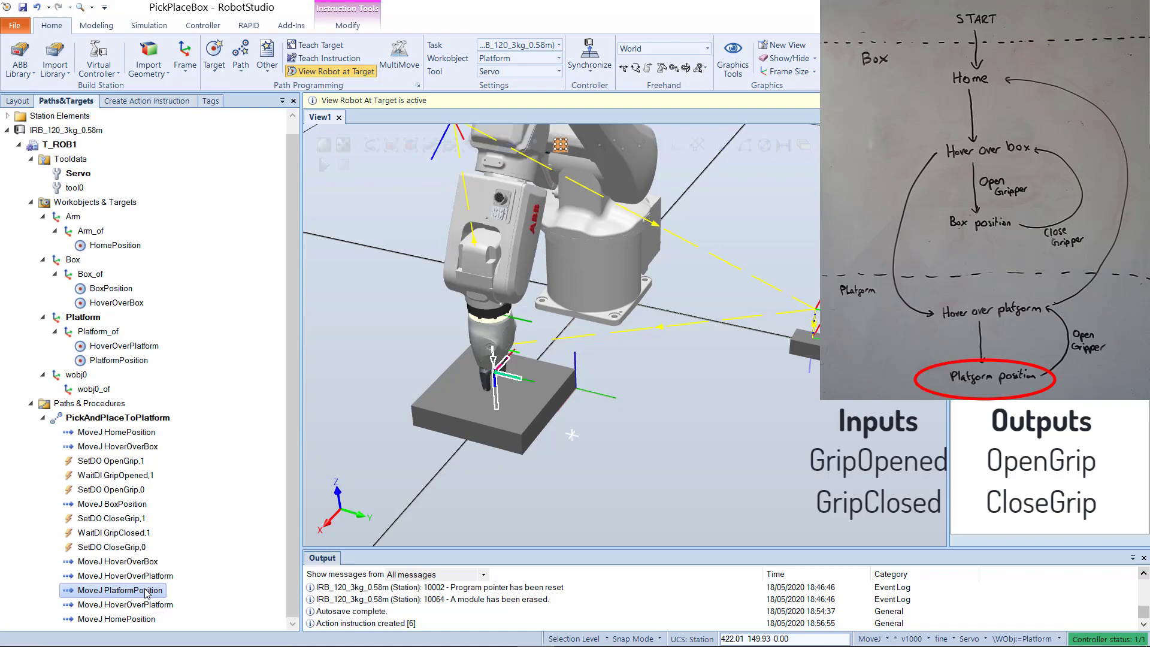
right_click(147, 592)
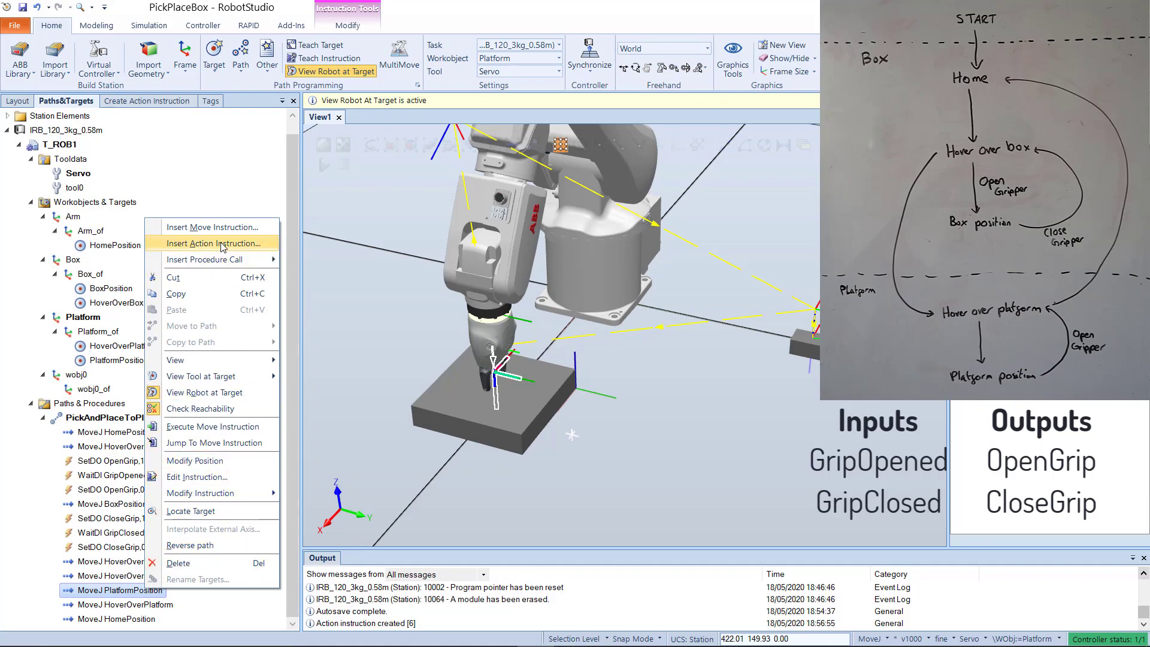
left_click(204, 227)
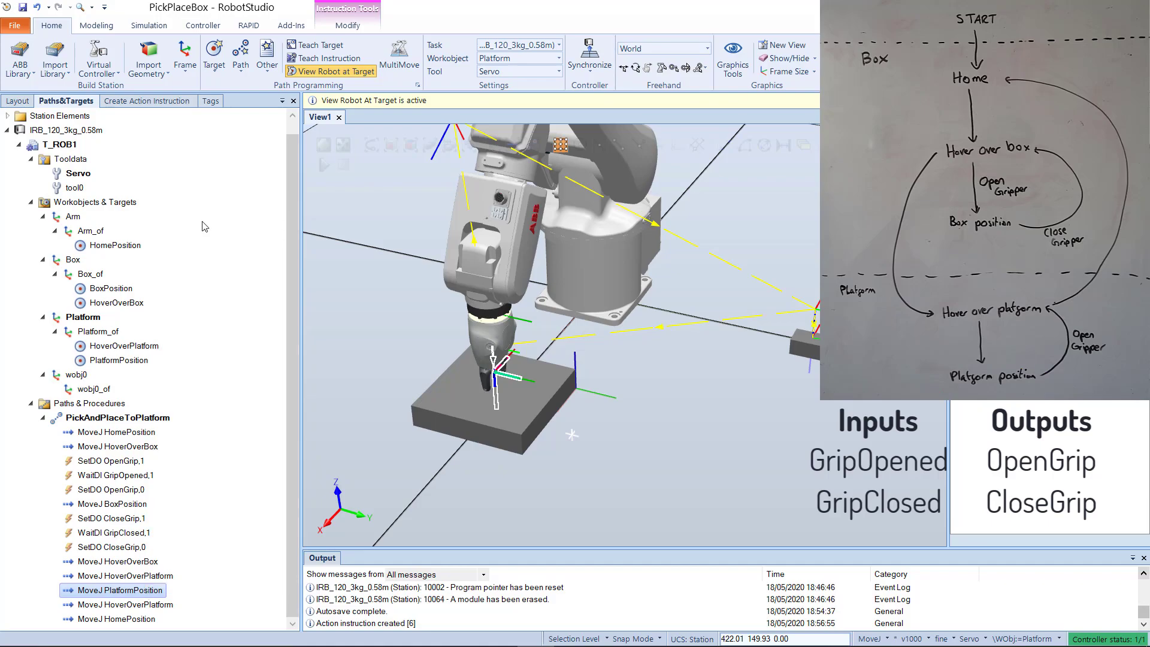
left_click(154, 102)
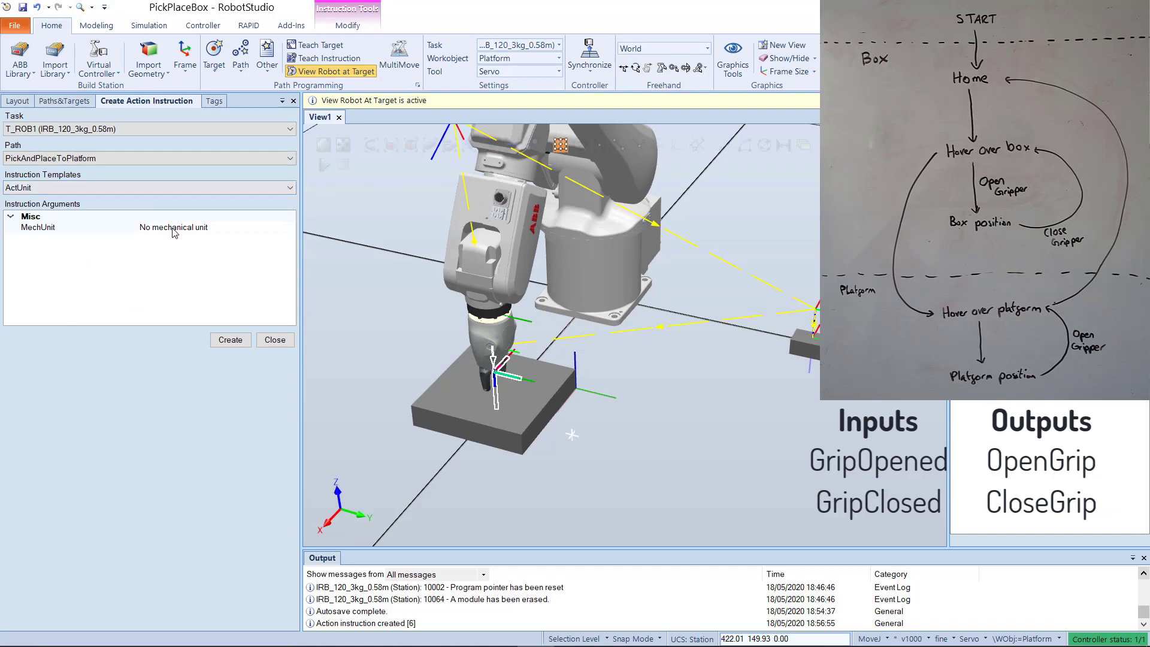
left_click(90, 188)
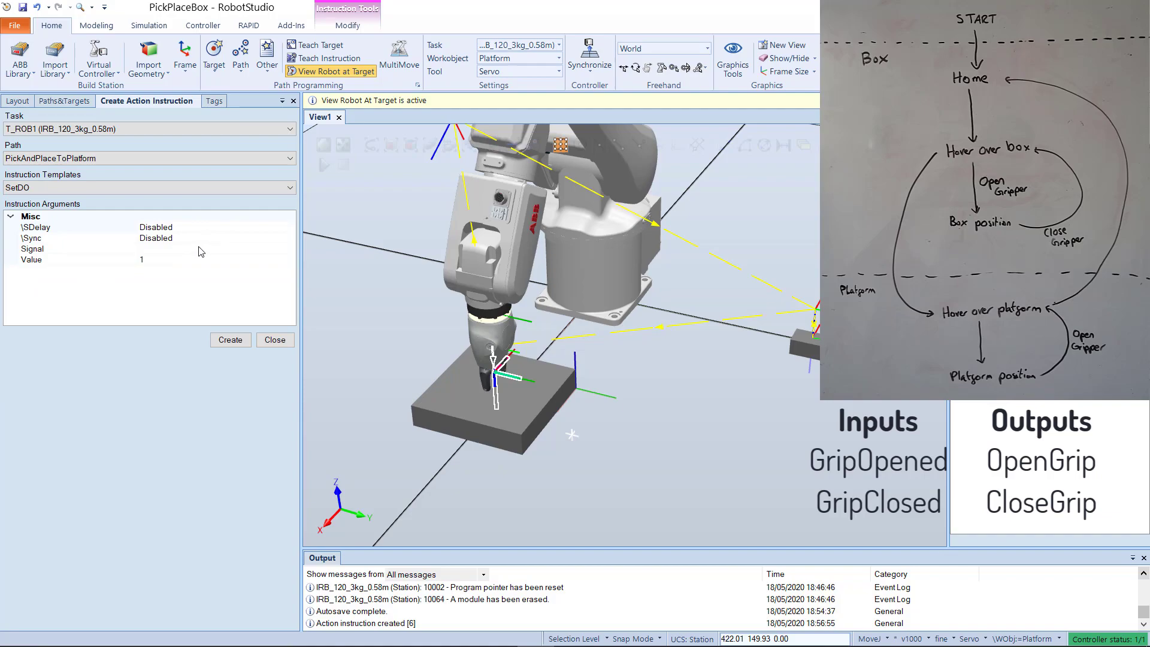
left_click(212, 249)
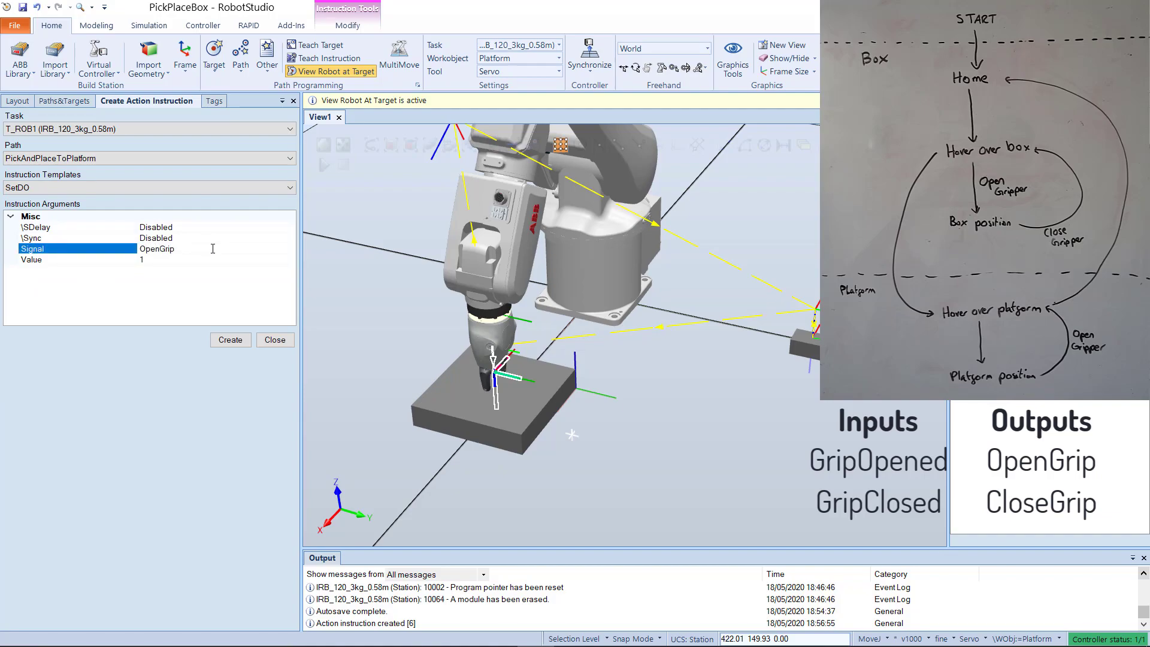
left_click(231, 339)
- Insert a WaitDI action instruction with signal GripOpened and value 1 after the SetDO OpenGrip that follows MoveJ PlatformPosition
left_click(66, 101)
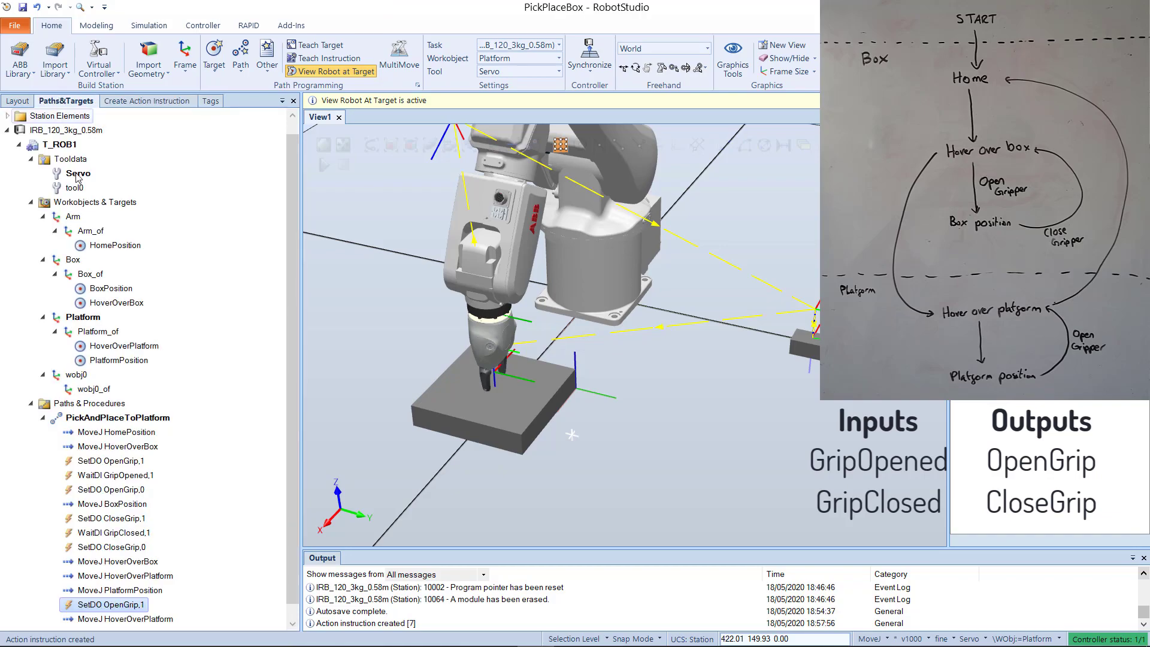
scroll(108, 473, "down", 1)
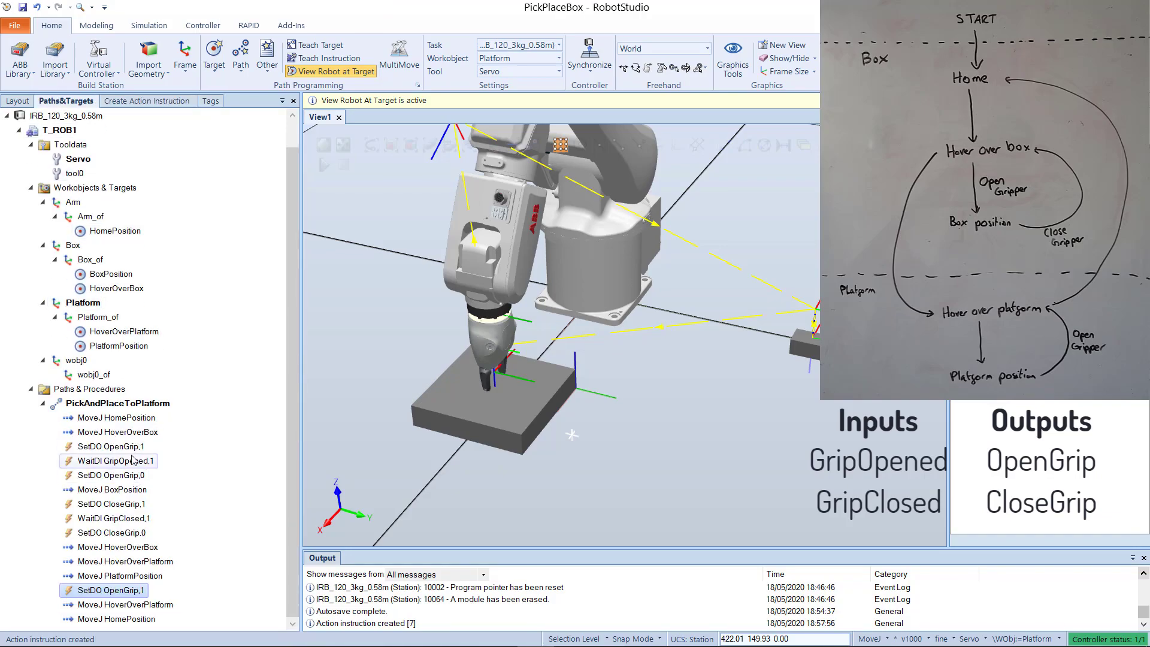
right_click(120, 592)
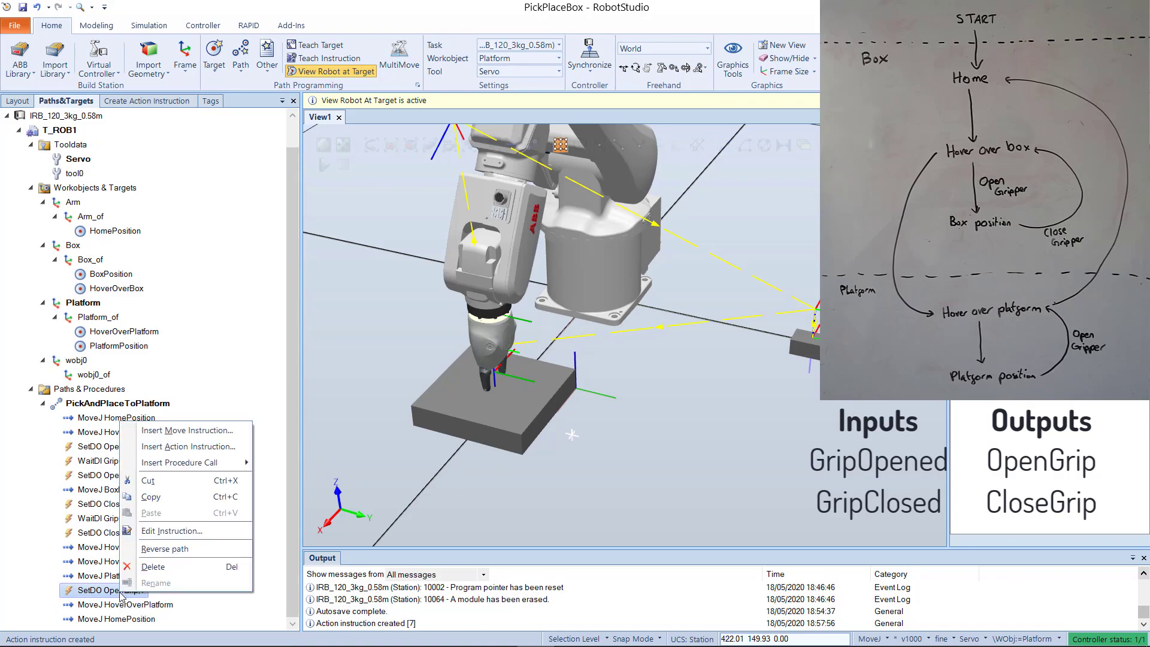
left_click(194, 445)
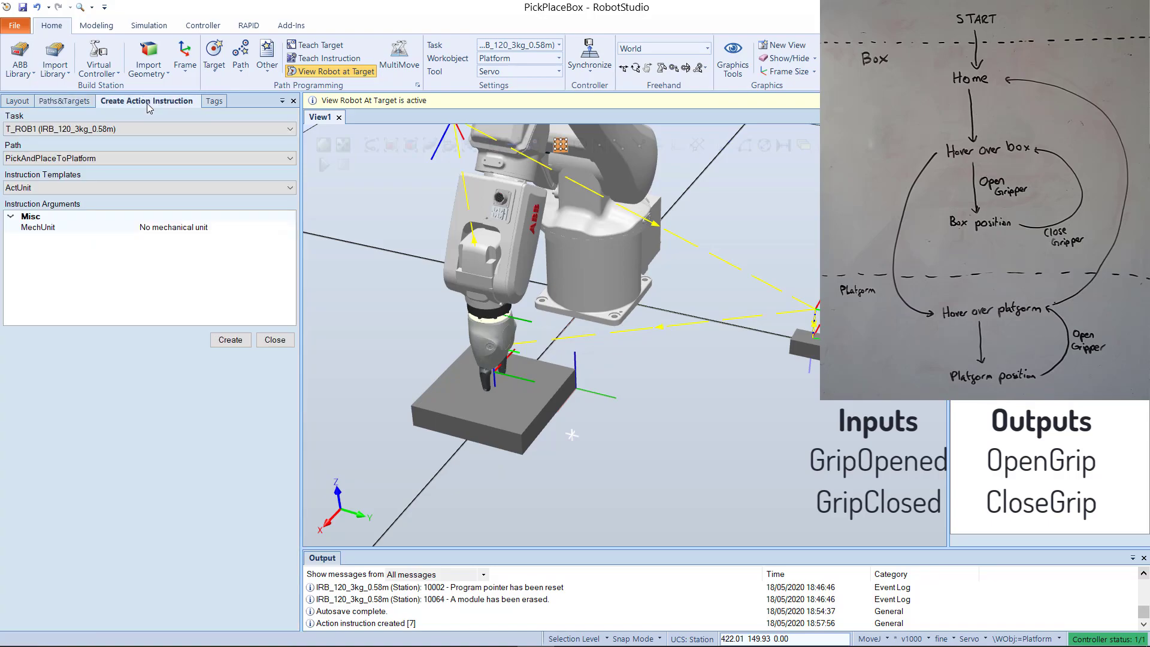
left_click(89, 187)
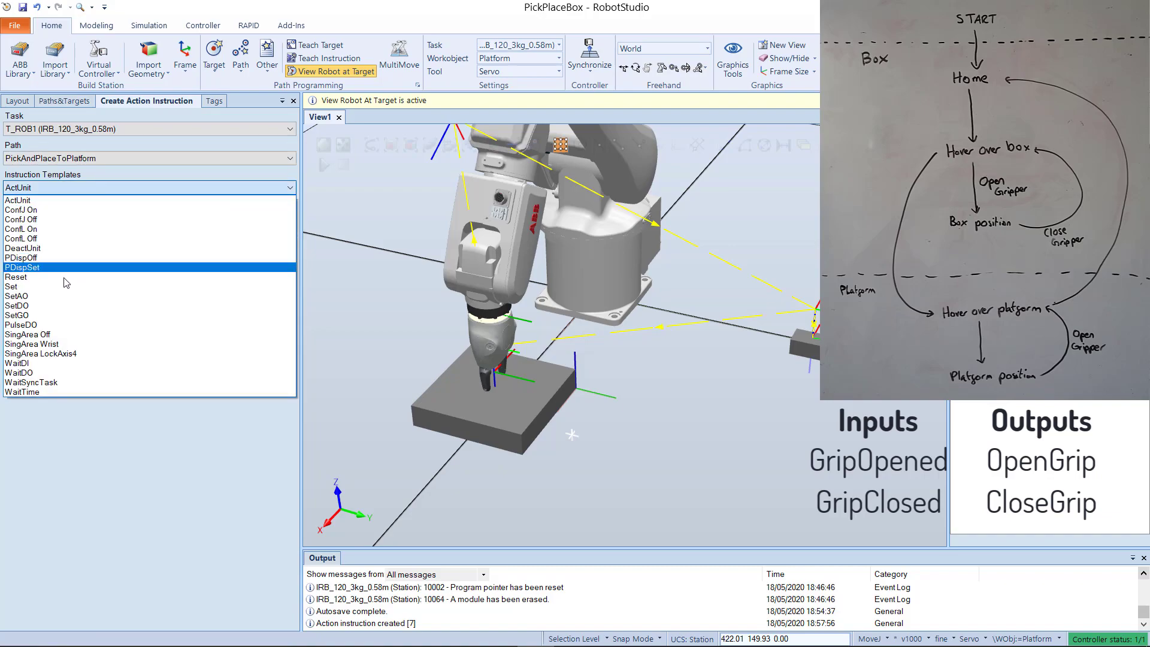
left_click(36, 363)
left_click(160, 229)
type("GripOpe")
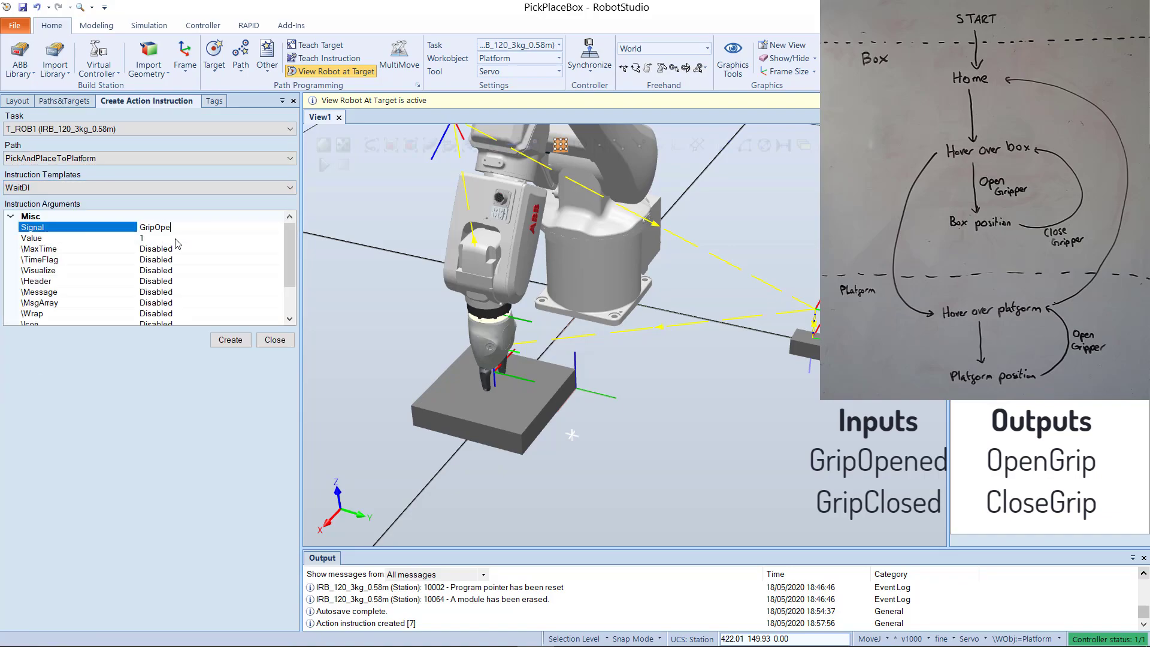
type("ned")
left_click(231, 339)
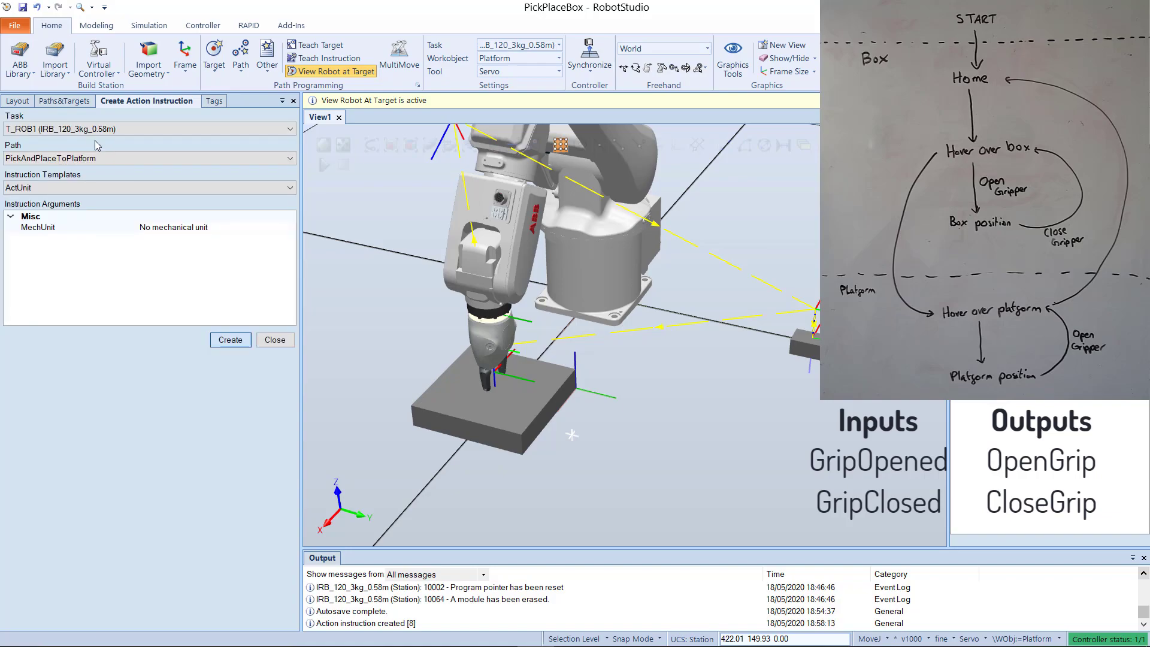
- Insert a SetDO action instruction with signal OpenGrip and value 0 after the WaitDI GripOpened that follows MoveJ PlatformPosition
left_click(65, 101)
scroll(150, 576, "down", 1)
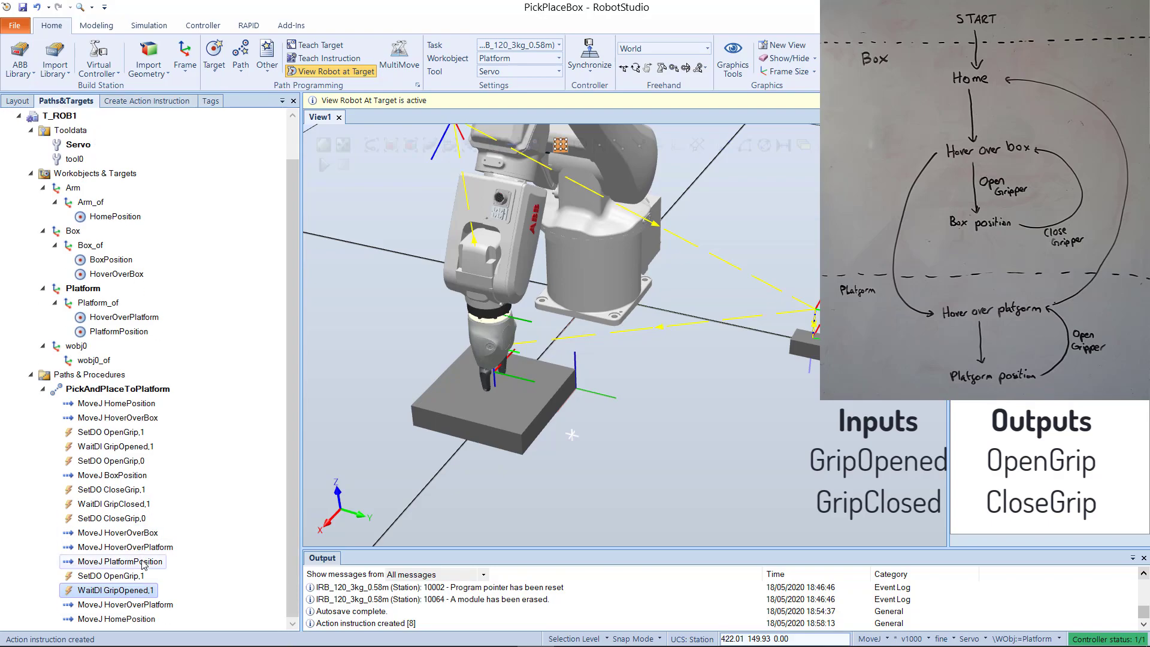
right_click(141, 593)
left_click(184, 450)
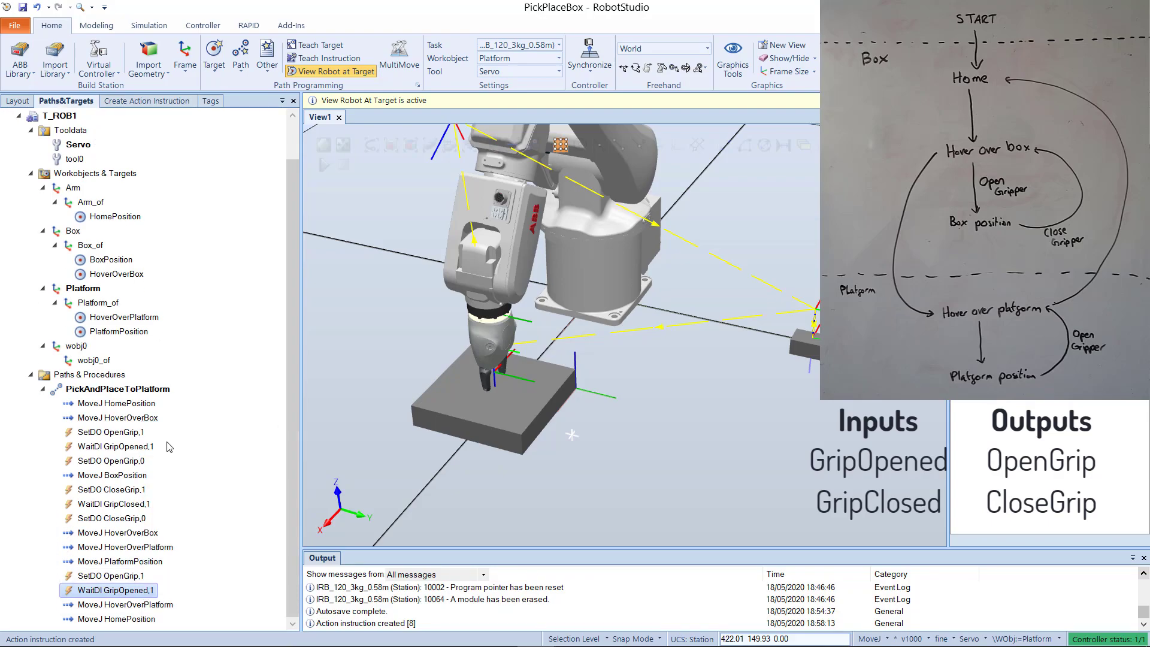
left_click(132, 102)
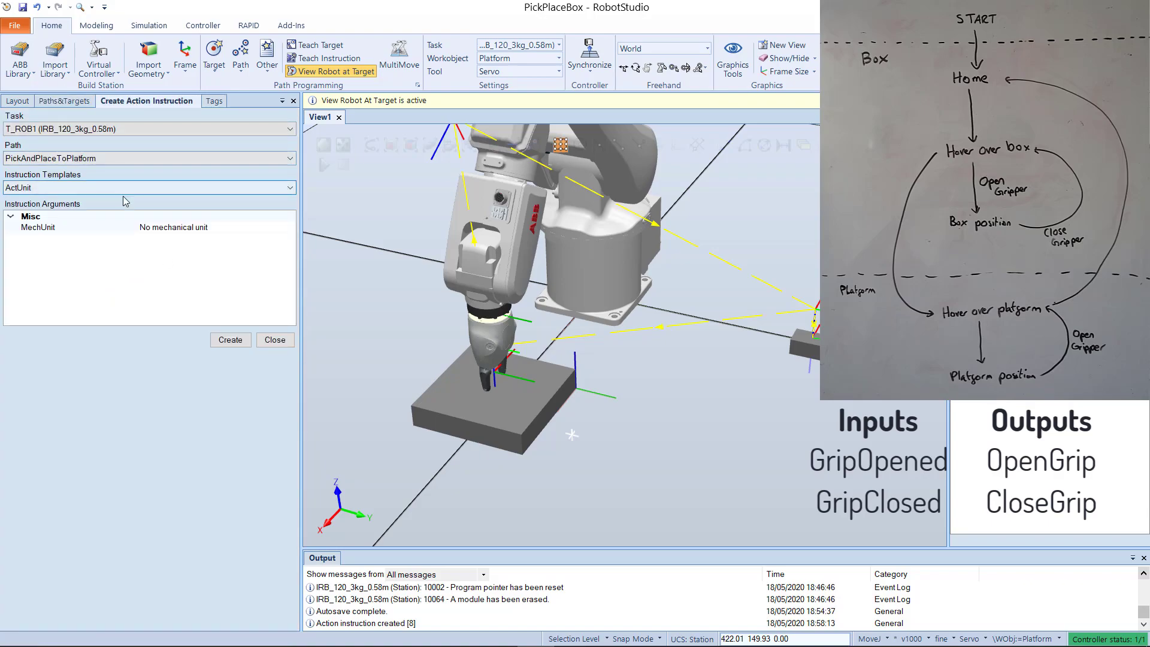
left_click(132, 188)
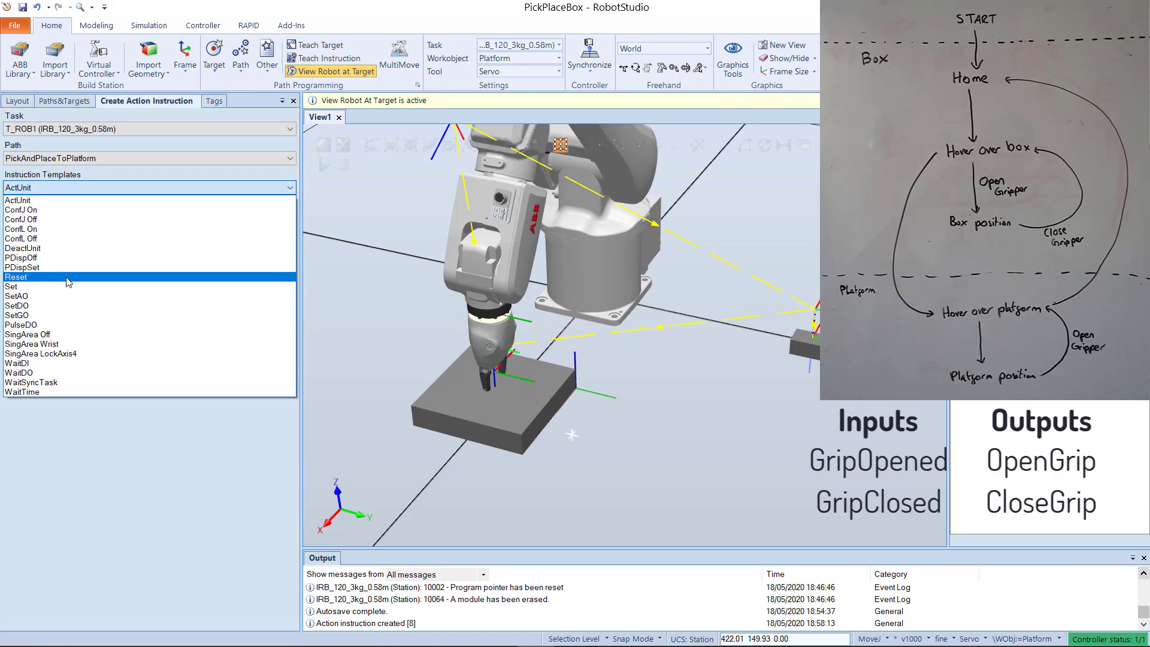
left_click(63, 308)
left_click(155, 249)
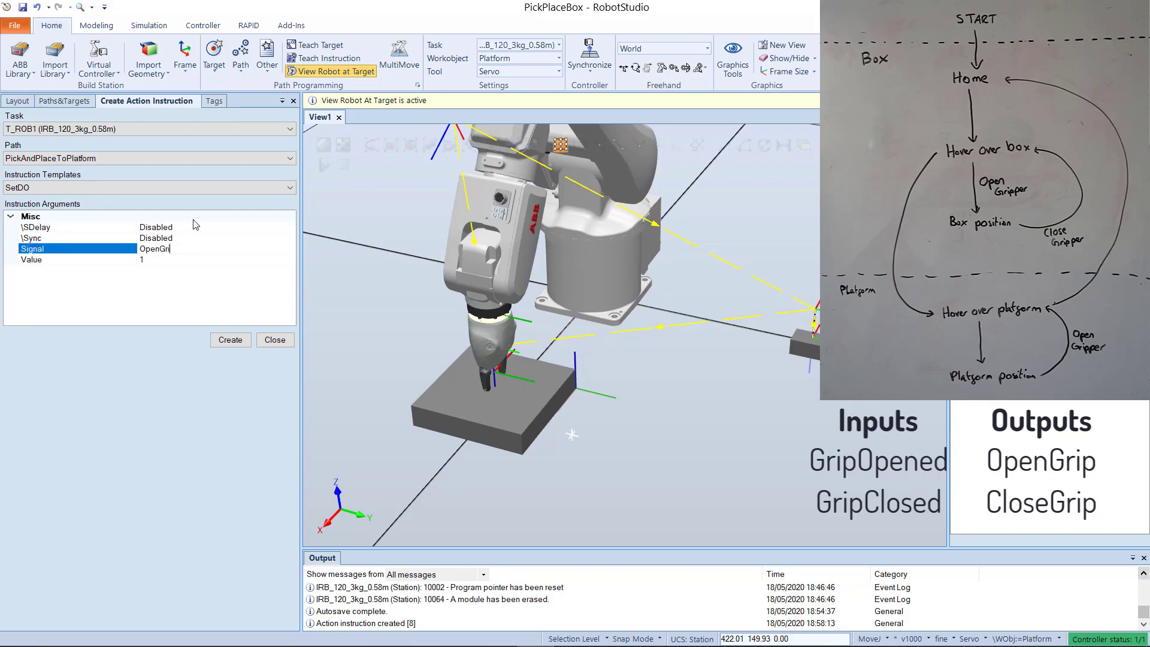
left_click(165, 263)
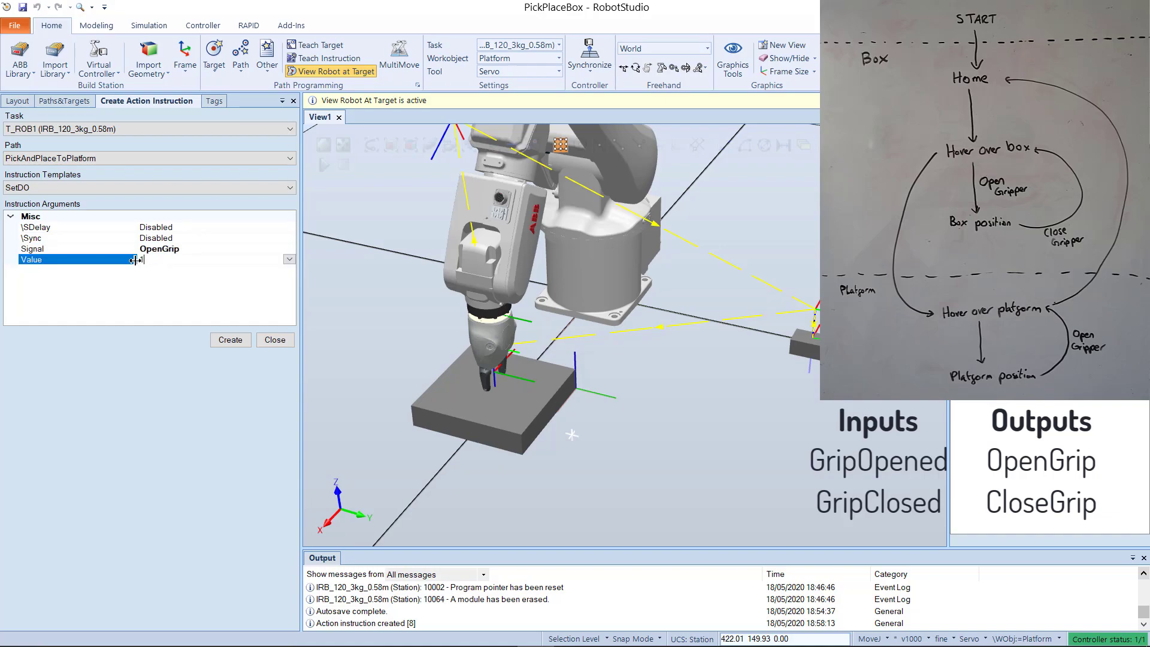
left_click(231, 339)
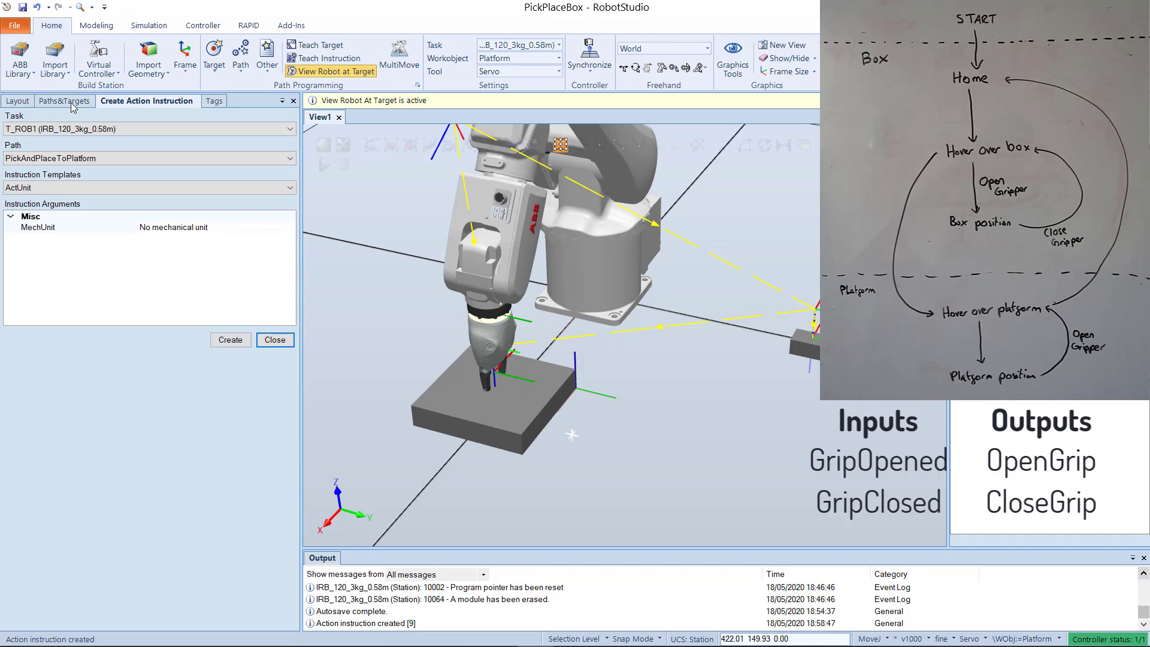
- Preview the robot at the final MoveJ HomePosition instruction and examine the whole pick-and-place path
left_click(70, 103)
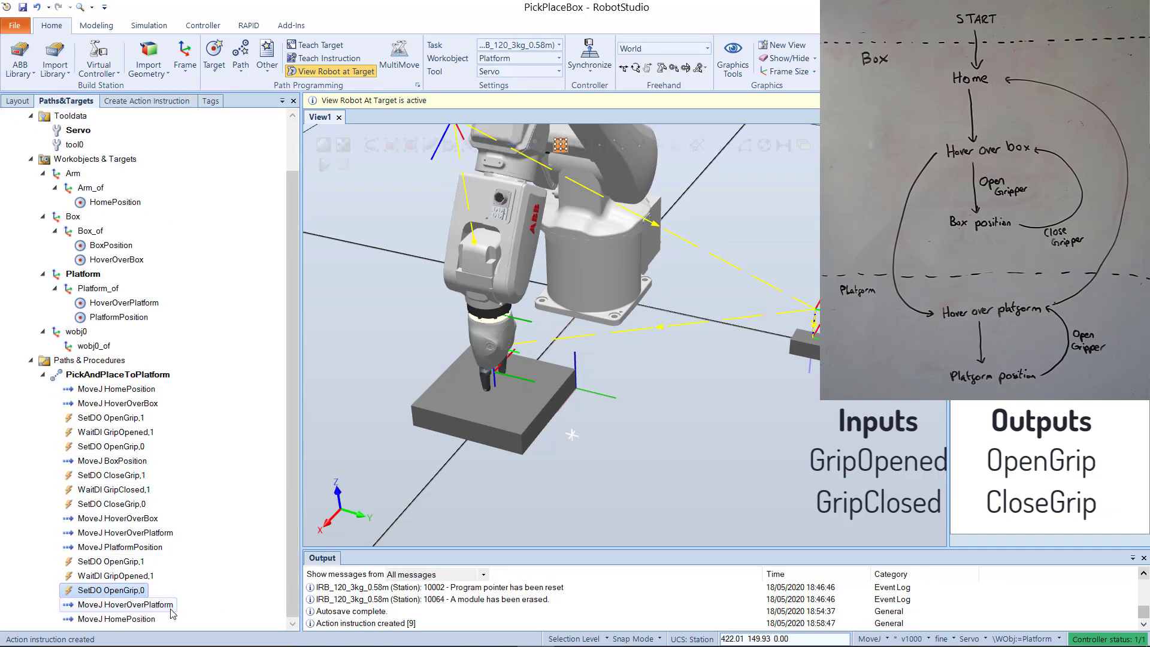
left_click(120, 619)
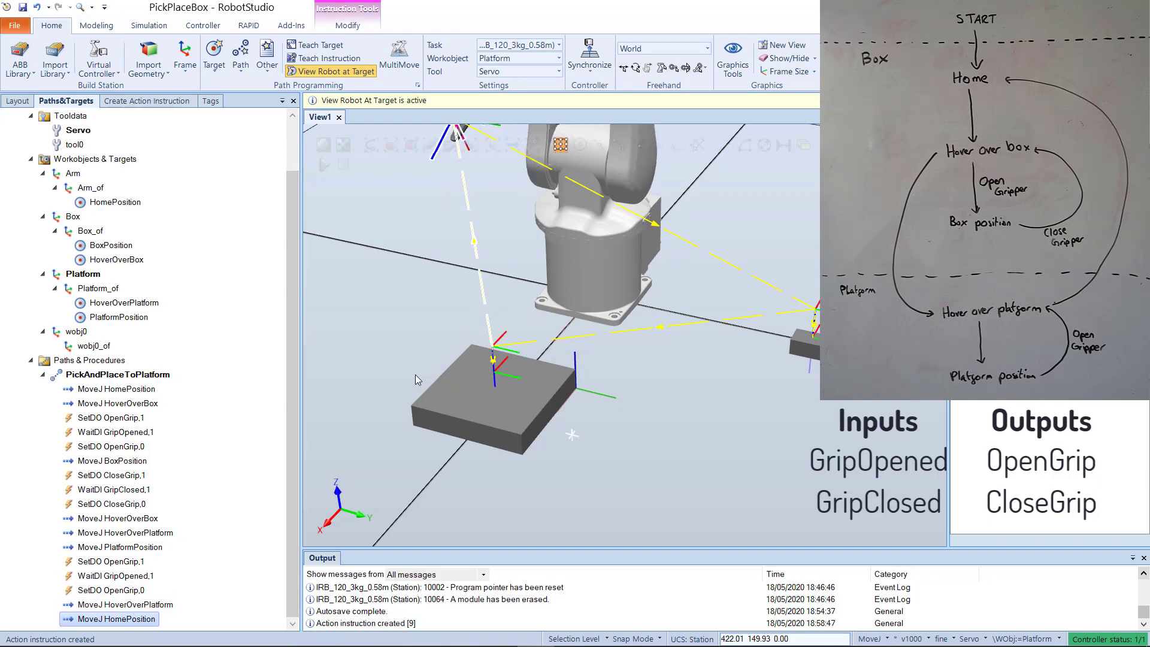
scroll(412, 372, "down", 2)
left_click_drag(335, 305, 368, 344, "ctrl")
left_click(382, 382)
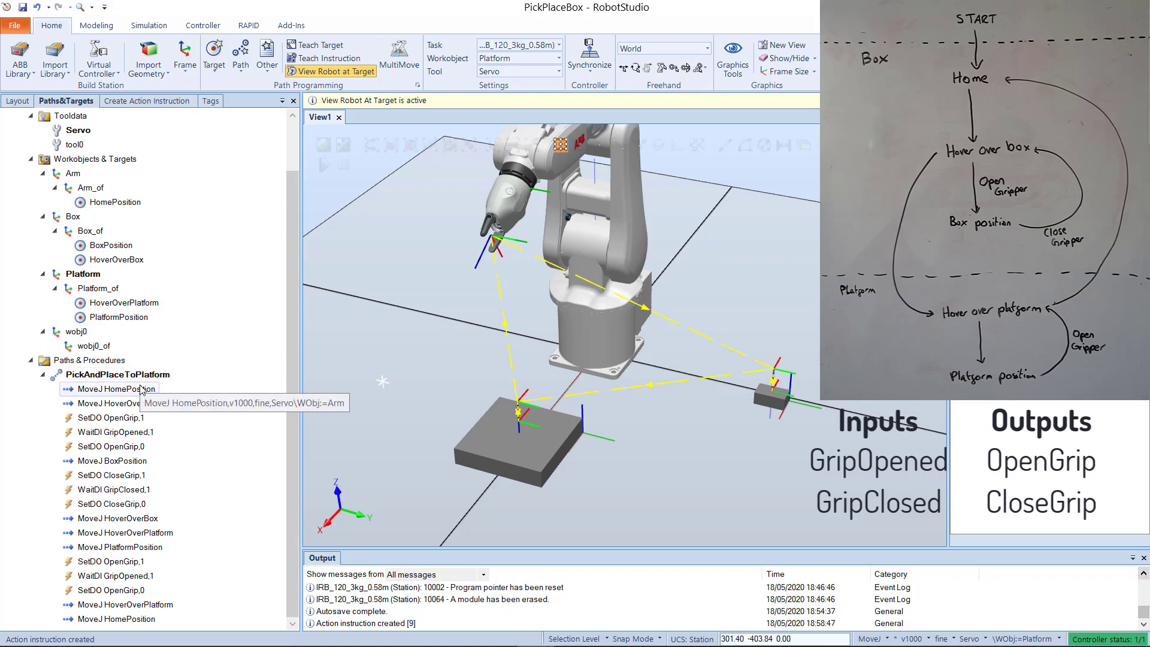
- Insert a WaitDI action instruction with signal StartSim and value 1 after the first MoveJ HomePosition in PickAndPlaceToPlatform
right_click(144, 389)
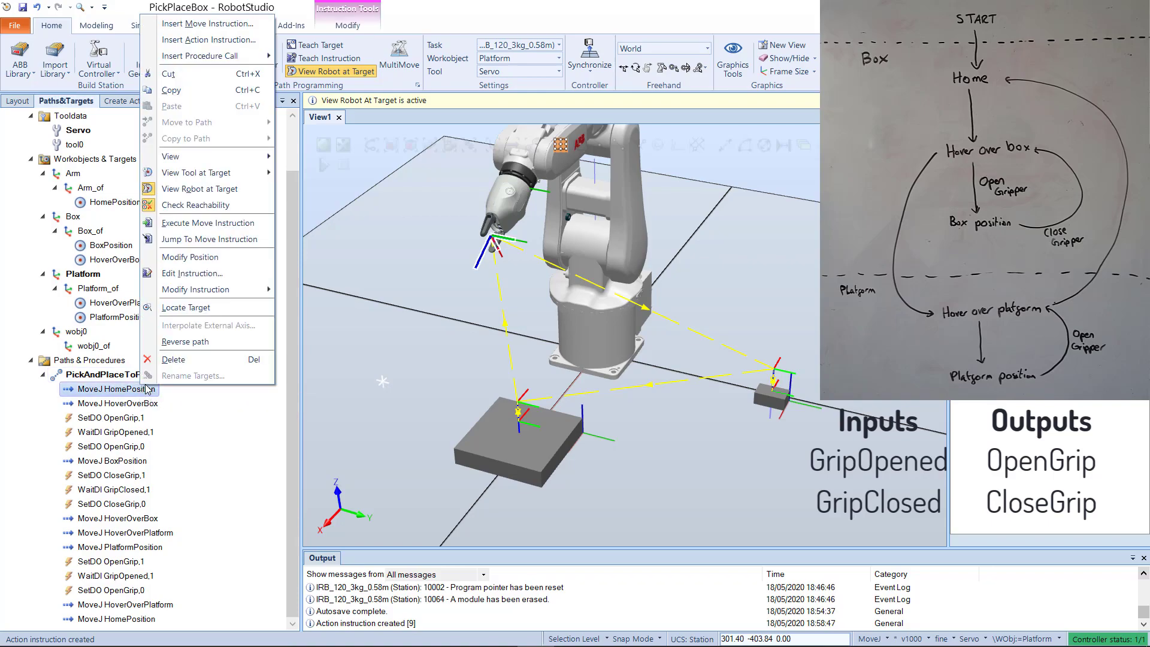
left_click(208, 39)
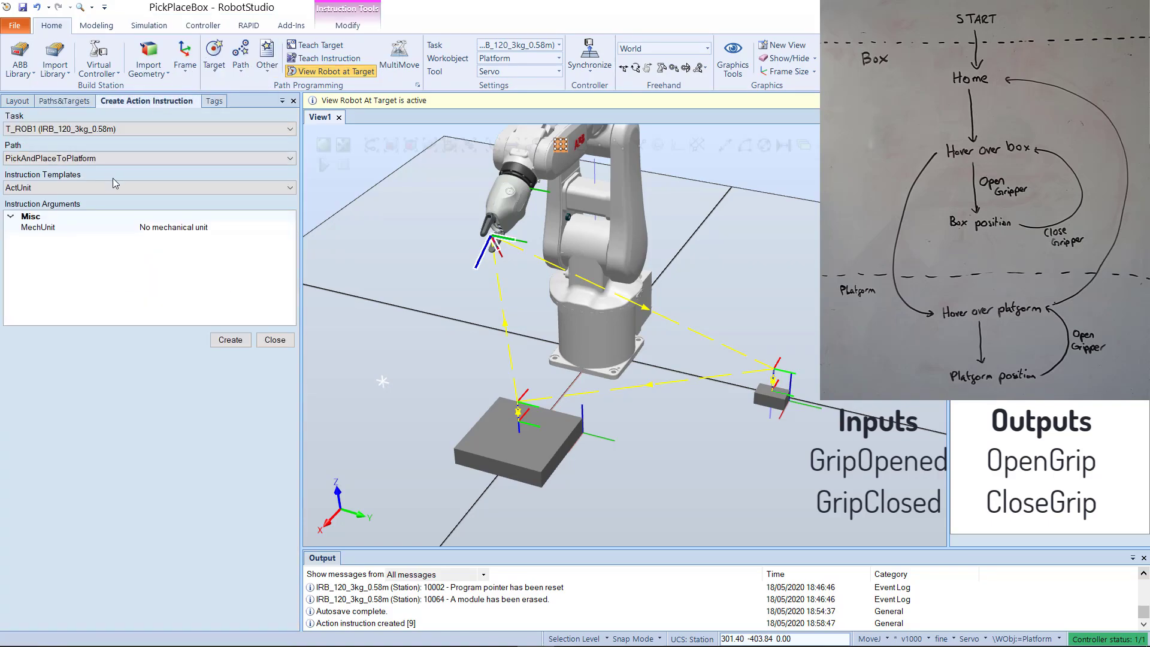
left_click(111, 190)
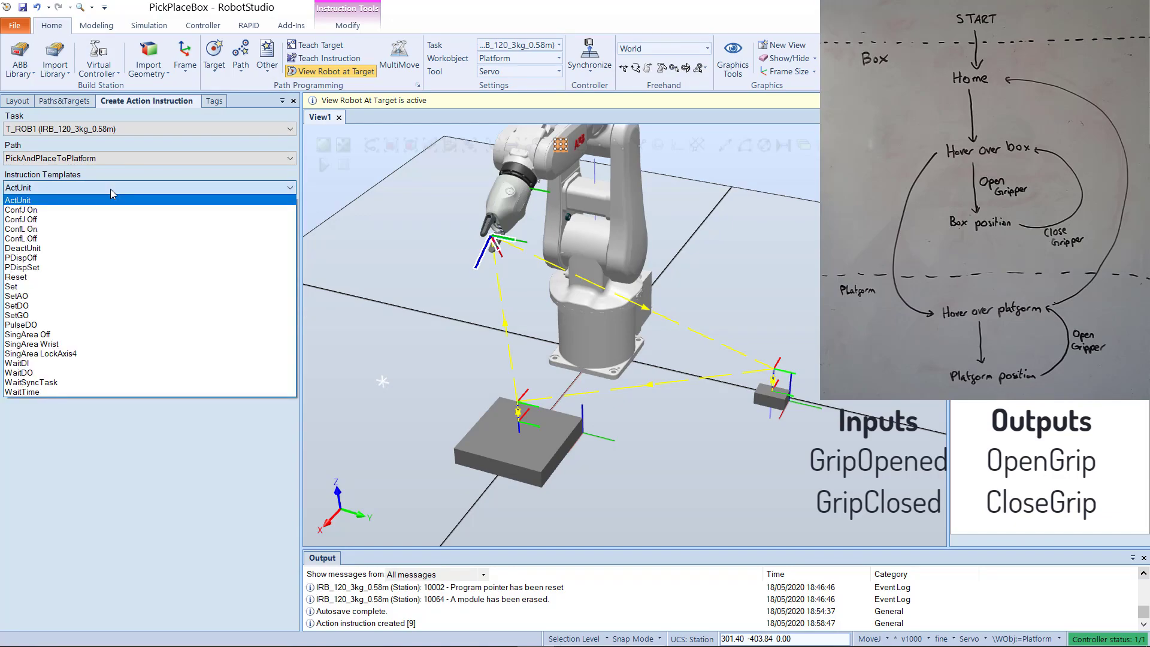
left_click(38, 363)
left_click(146, 228)
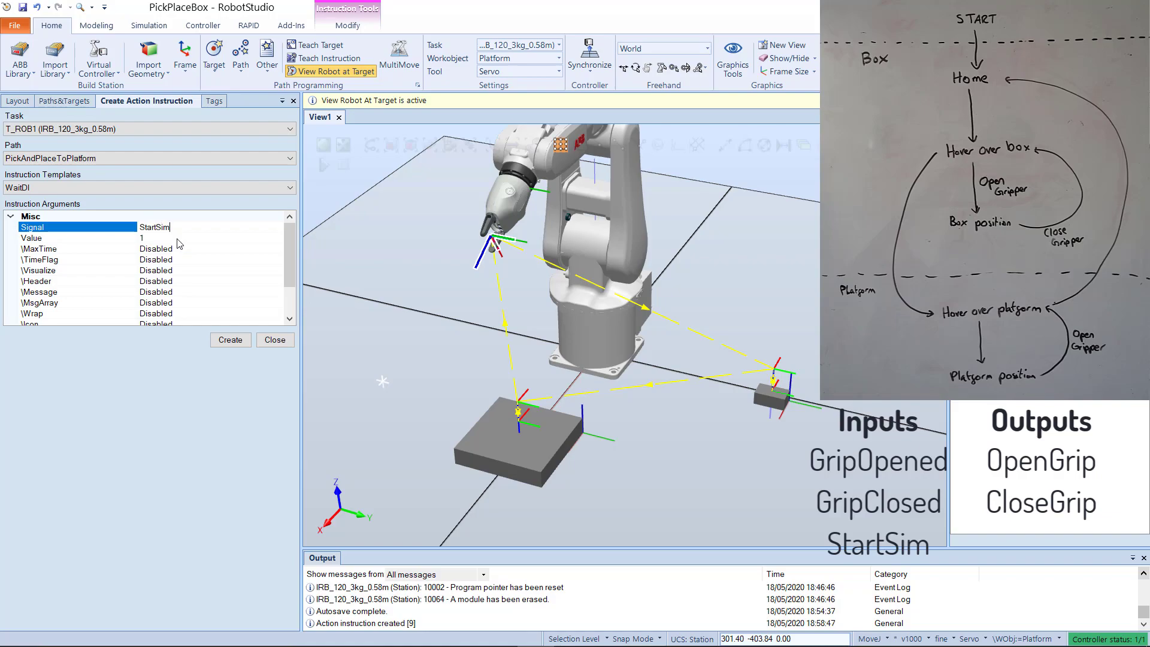
left_click(230, 340)
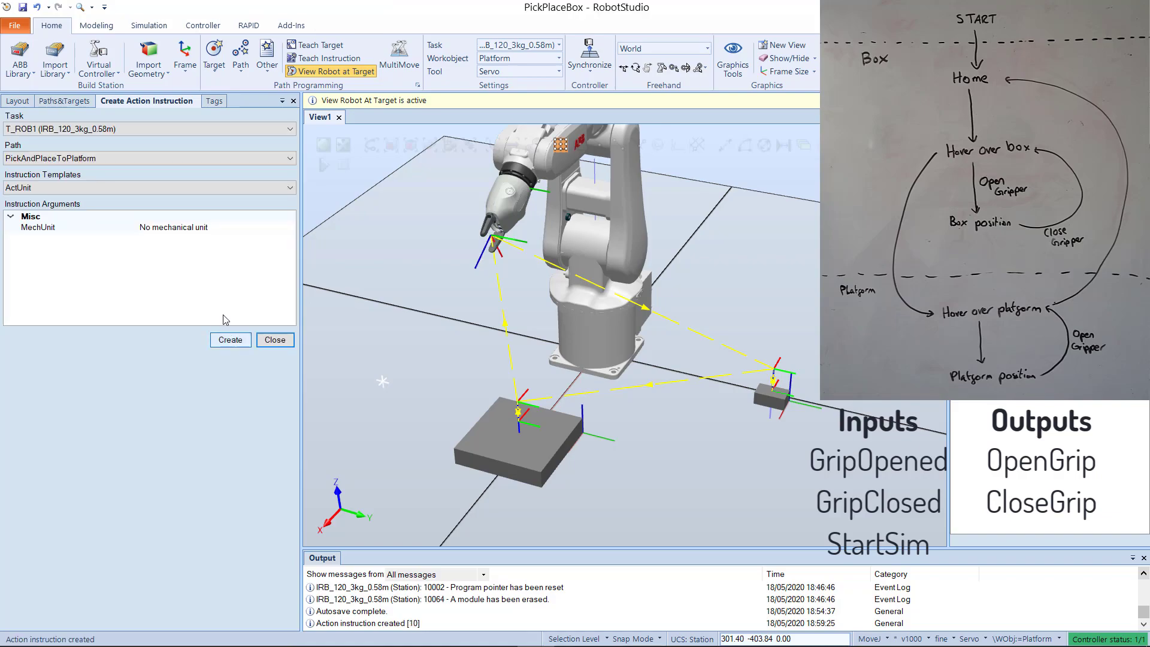
- Move the first MoveJ HomePosition below WaitDI StartSim so the path begins with the wait instruction
left_click(73, 98)
left_click_drag(140, 391, 139, 406)
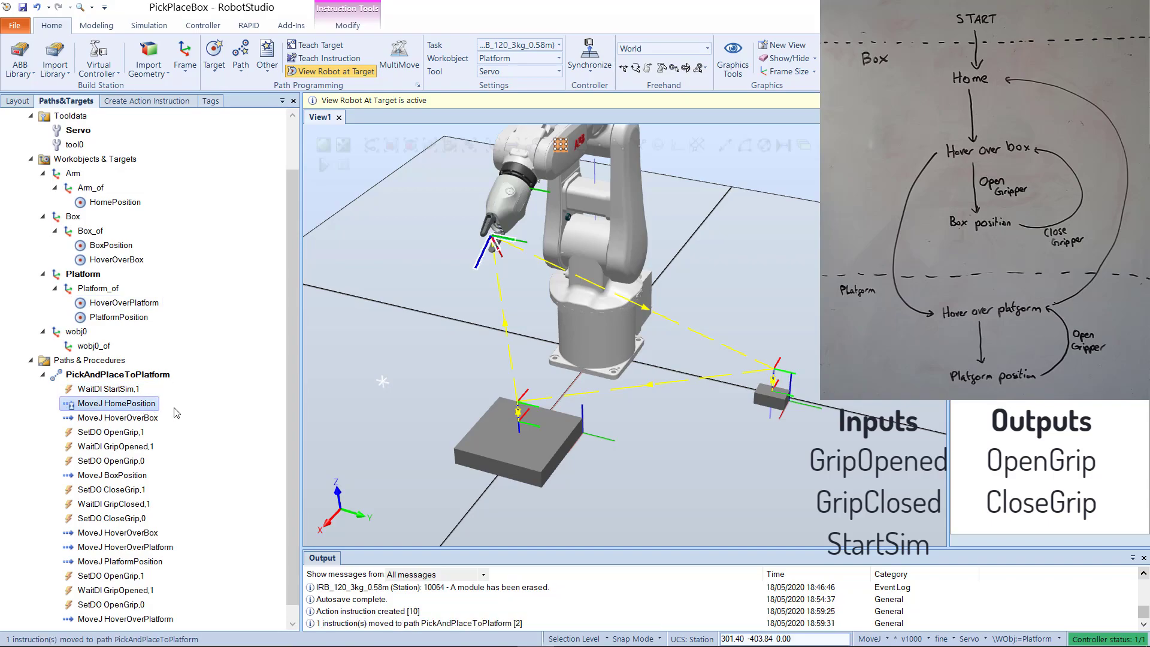
left_click(180, 412)
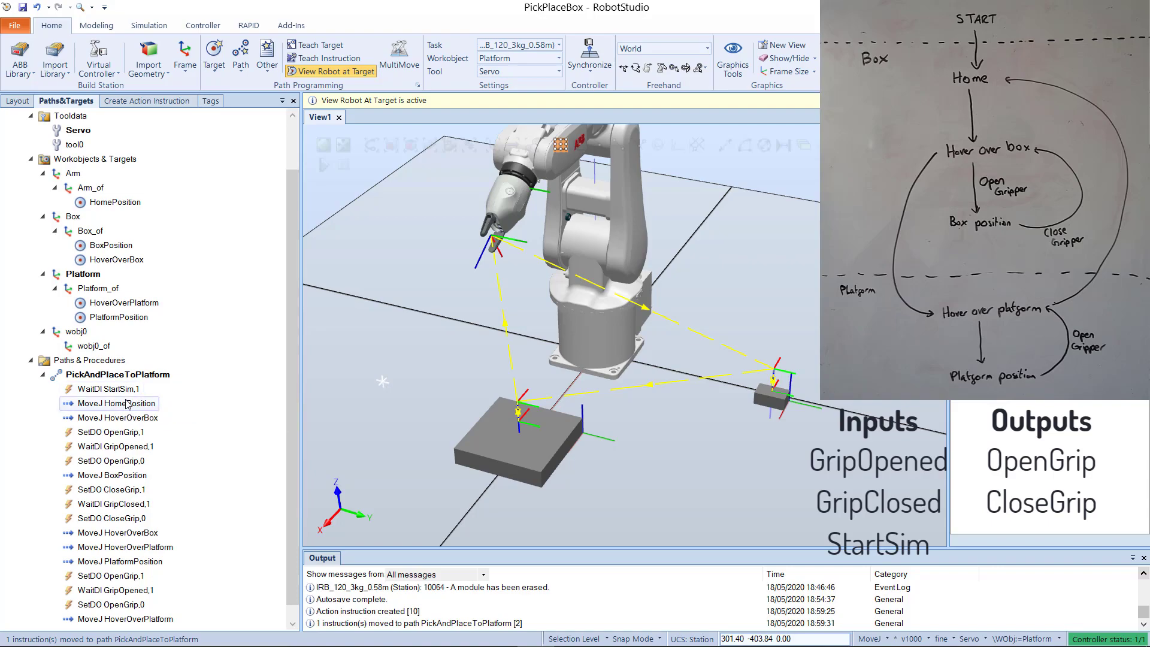
- Insert a SetDO action instruction with signal OpenGrip and value 0 directly after WaitDI StartSim
right_click(137, 405)
right_click(96, 374)
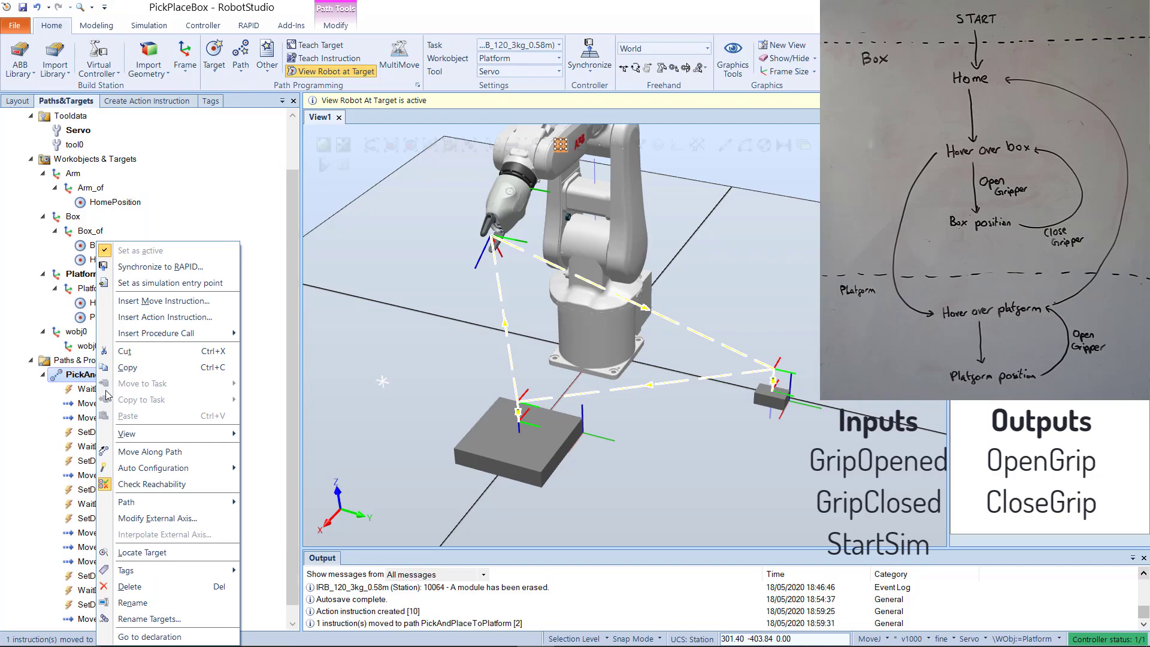
right_click(91, 391)
left_click(156, 416)
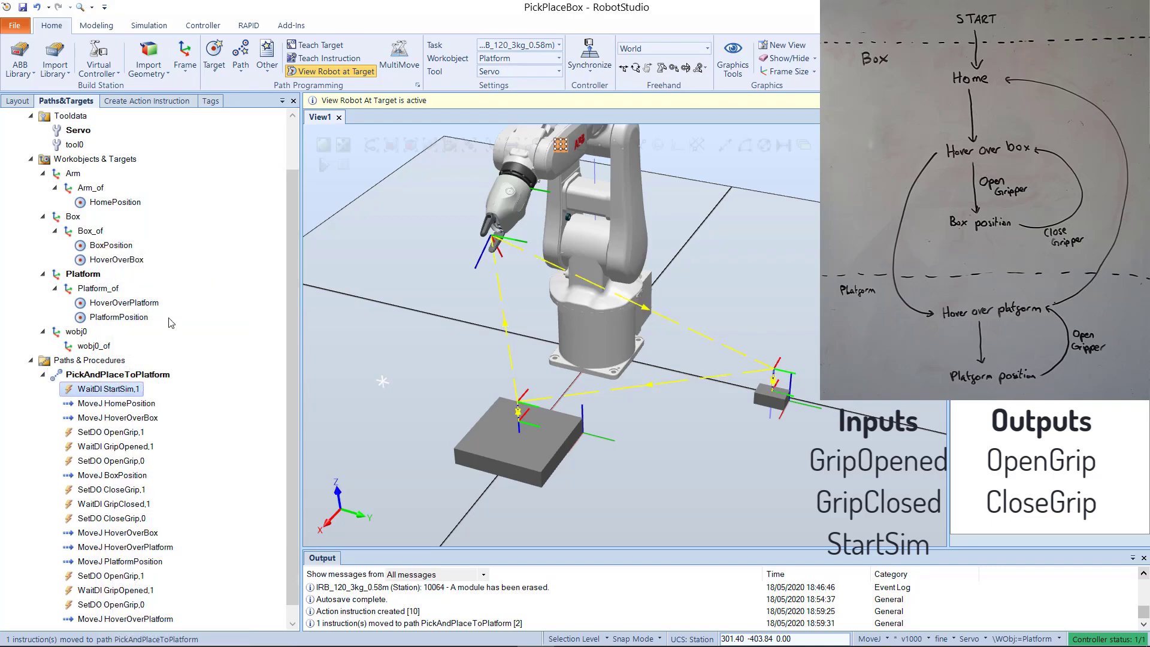
left_click(174, 101)
left_click(188, 187)
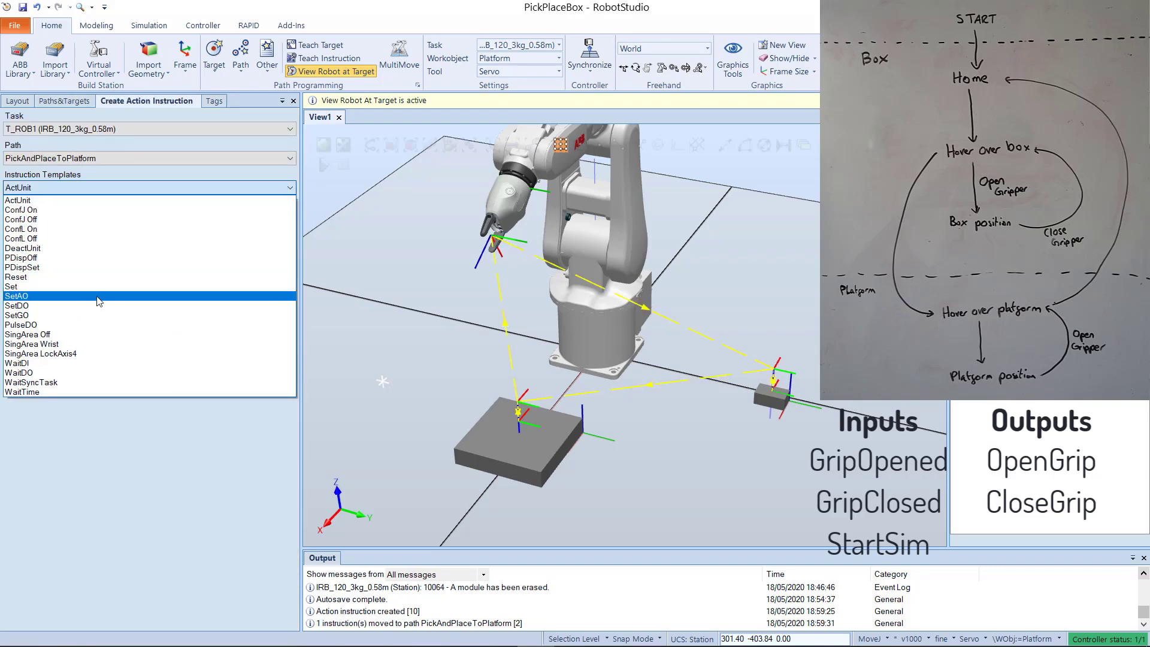
left_click(100, 306)
left_click(159, 250)
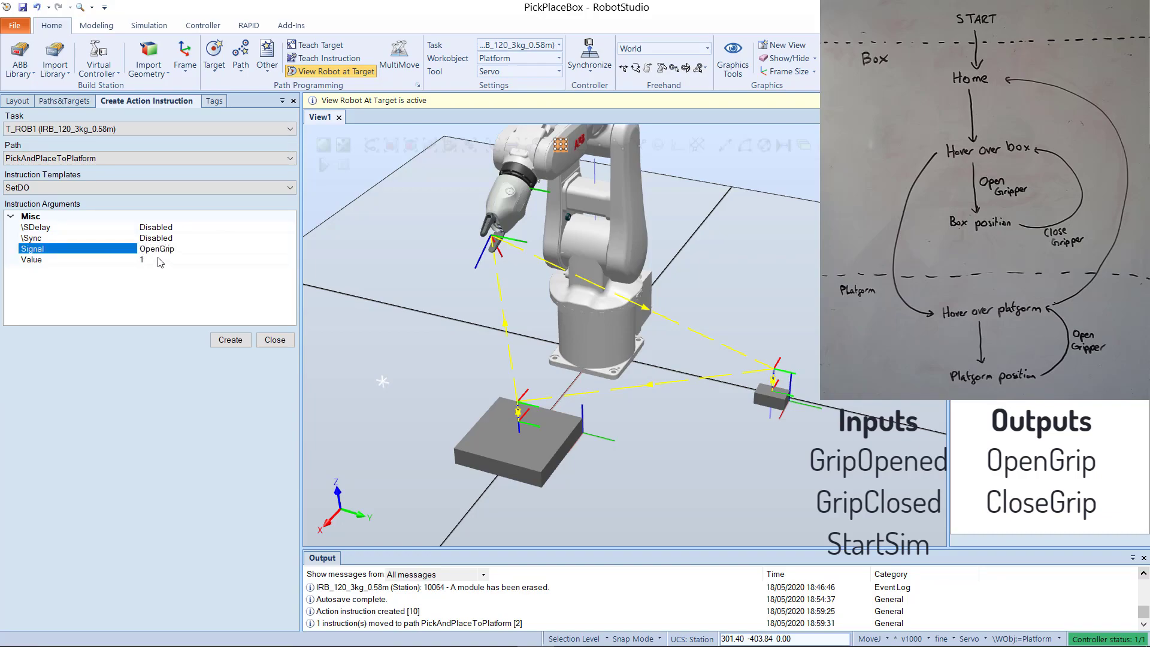
left_click(157, 260)
type("0")
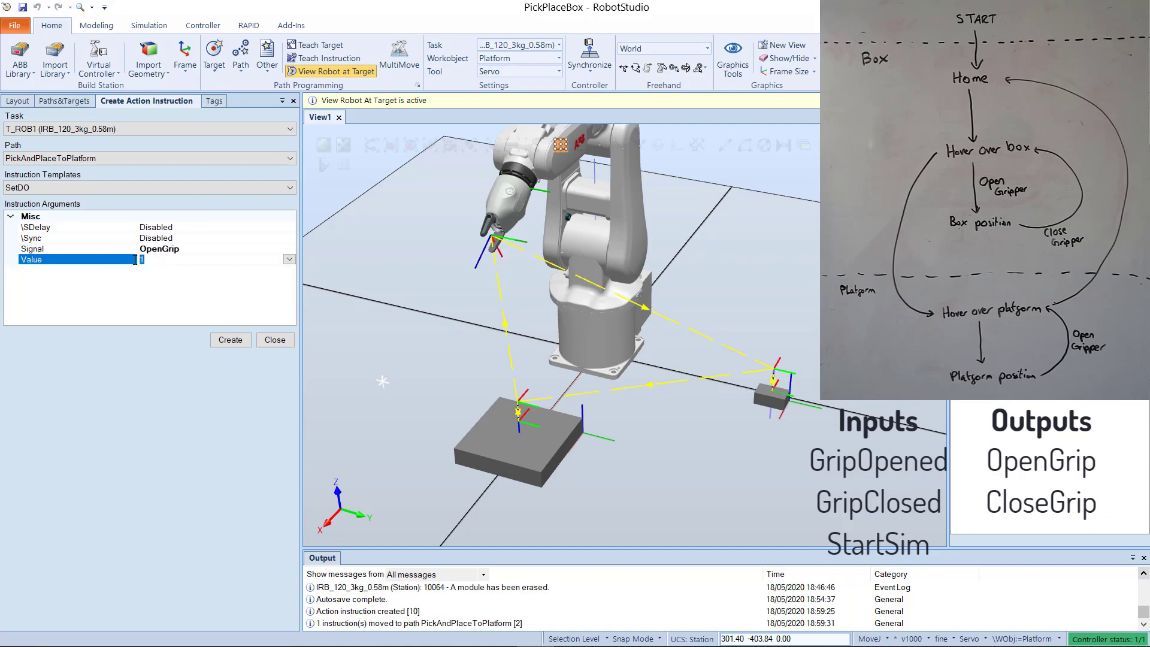
left_click(230, 340)
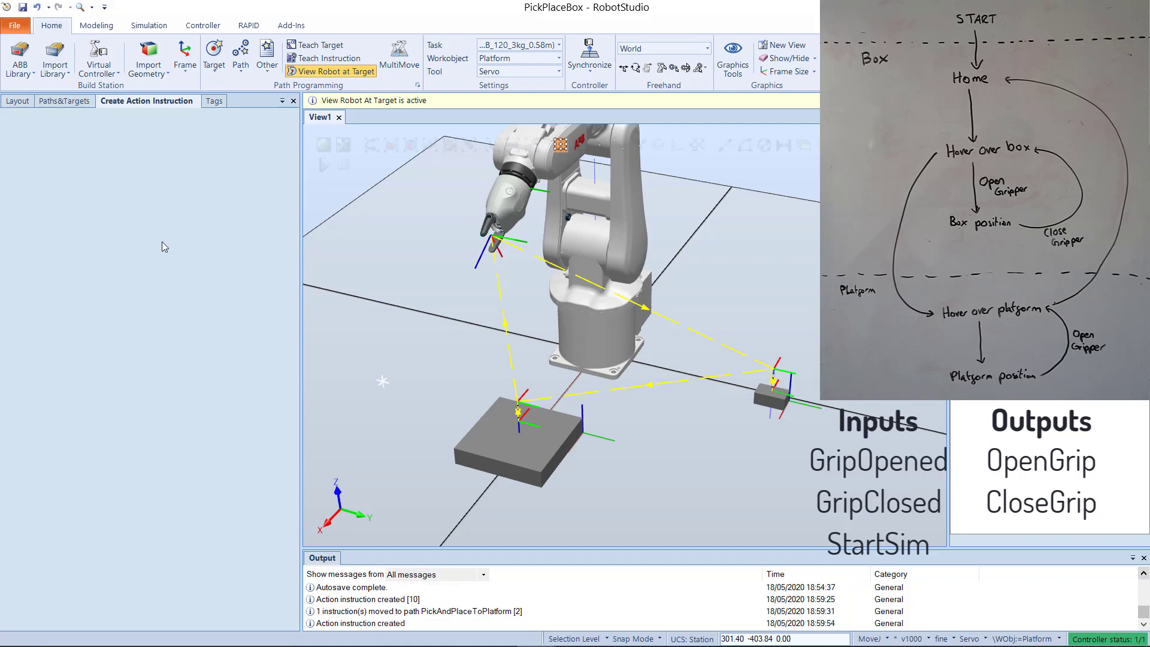
- Insert a SetDO action instruction with signal CloseGrip and value 0 after the initial SetDO OpenGrip, and return to the path's instruction list
left_click(125, 189)
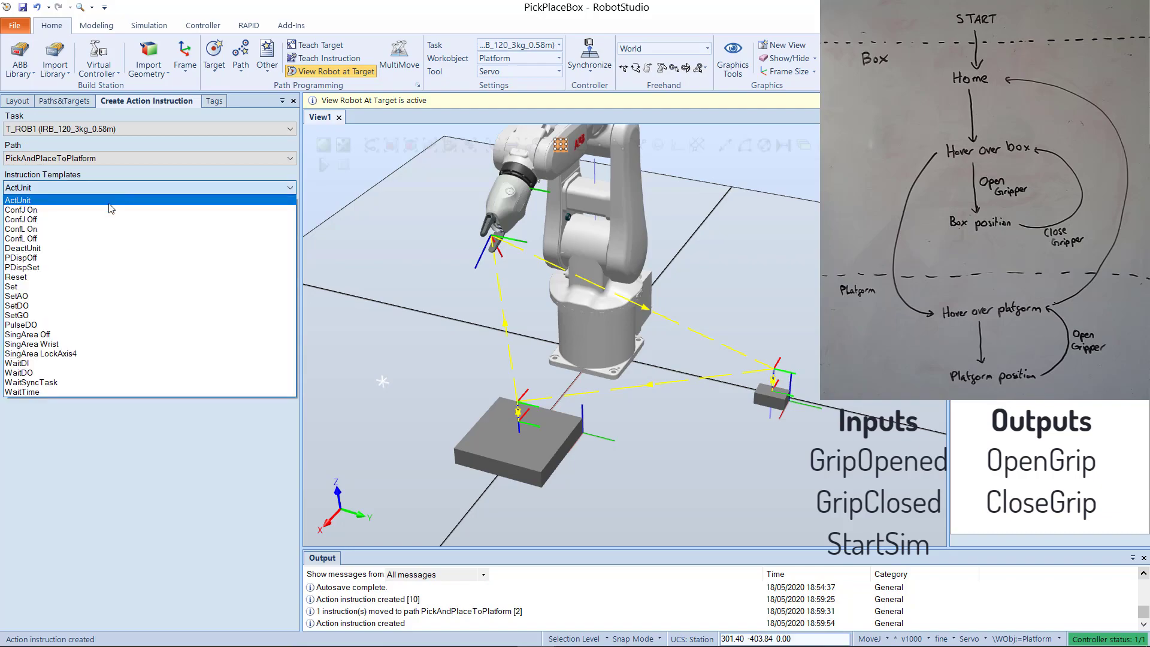
left_click(90, 306)
left_click(168, 250)
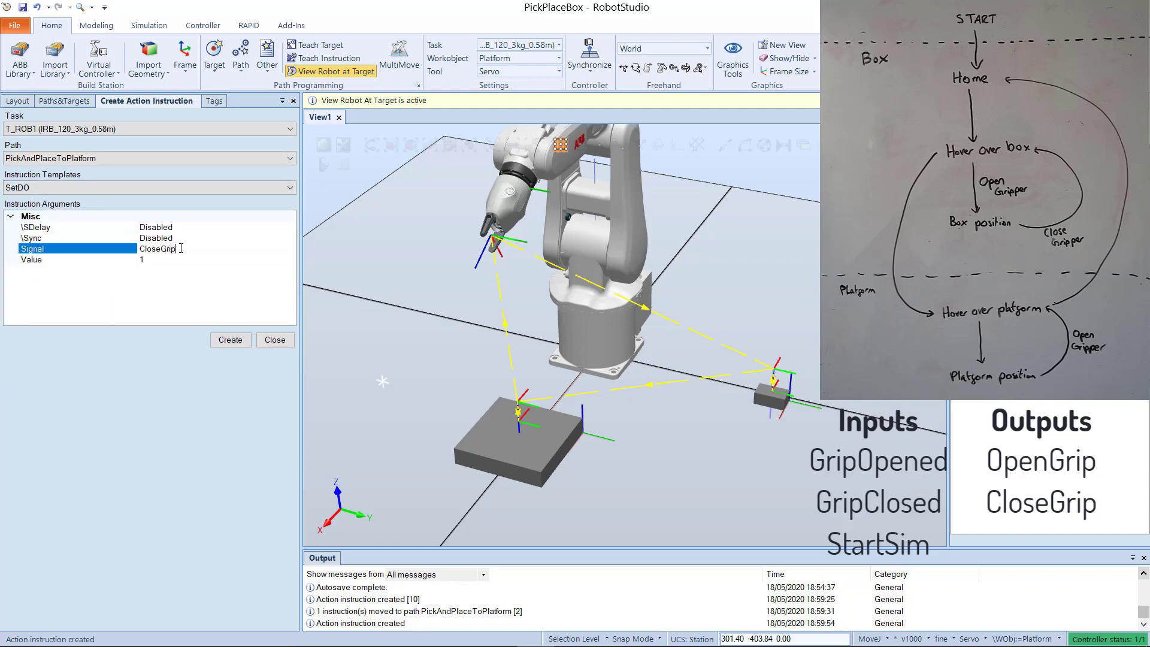
left_click(171, 258)
type("0")
left_click(230, 339)
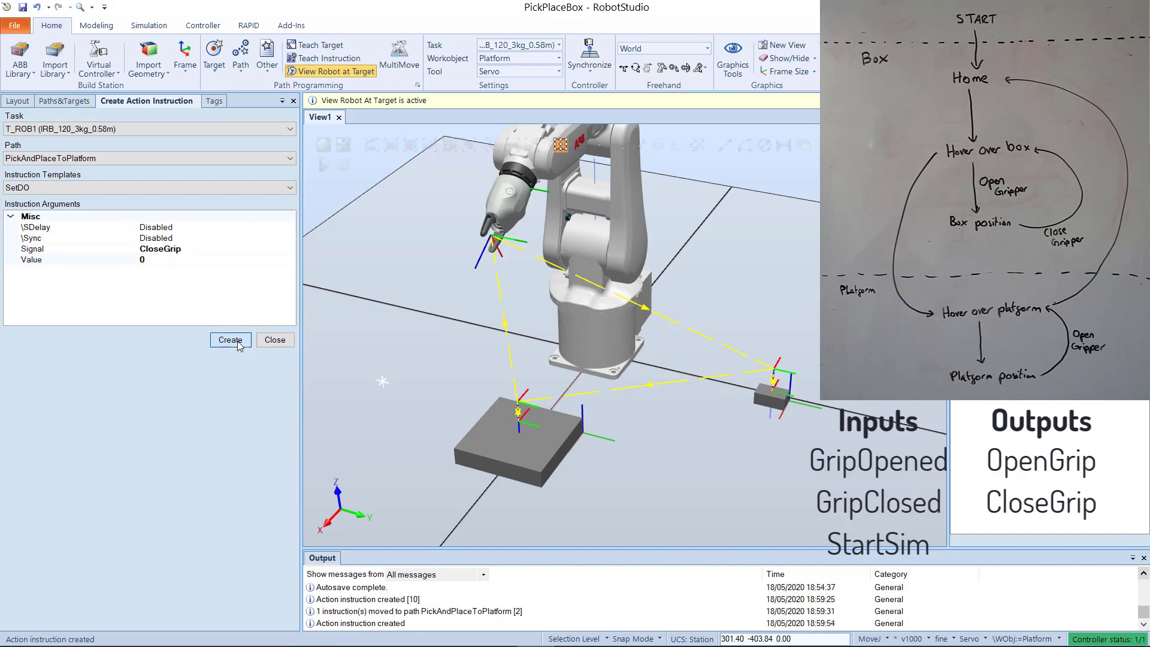
left_click(65, 102)
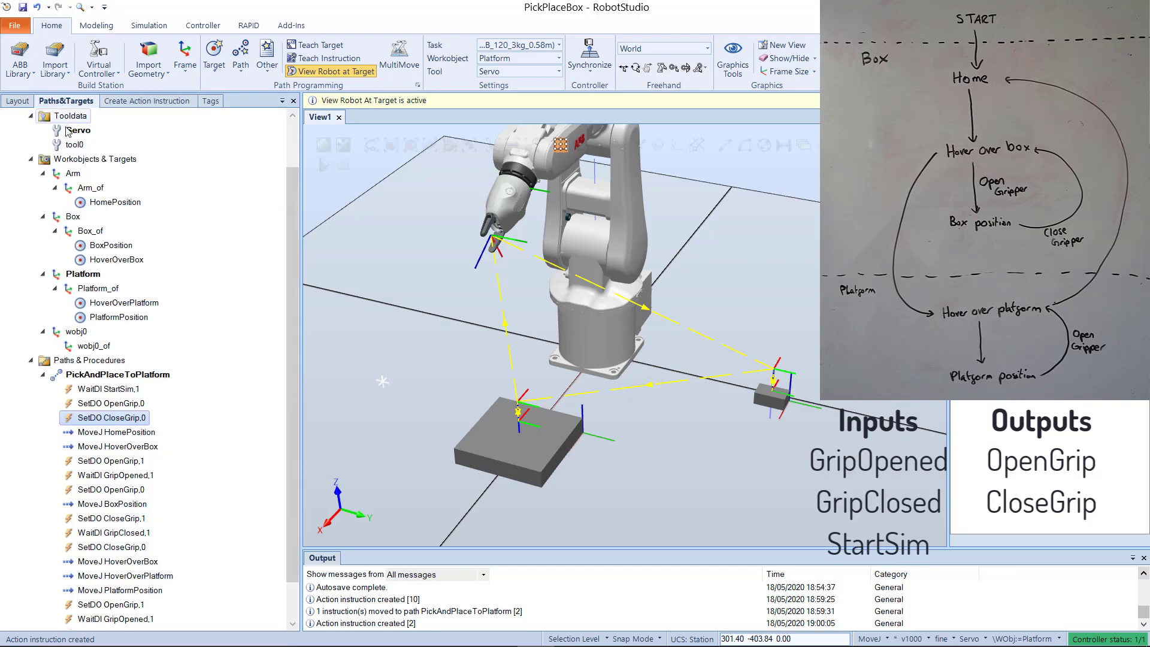